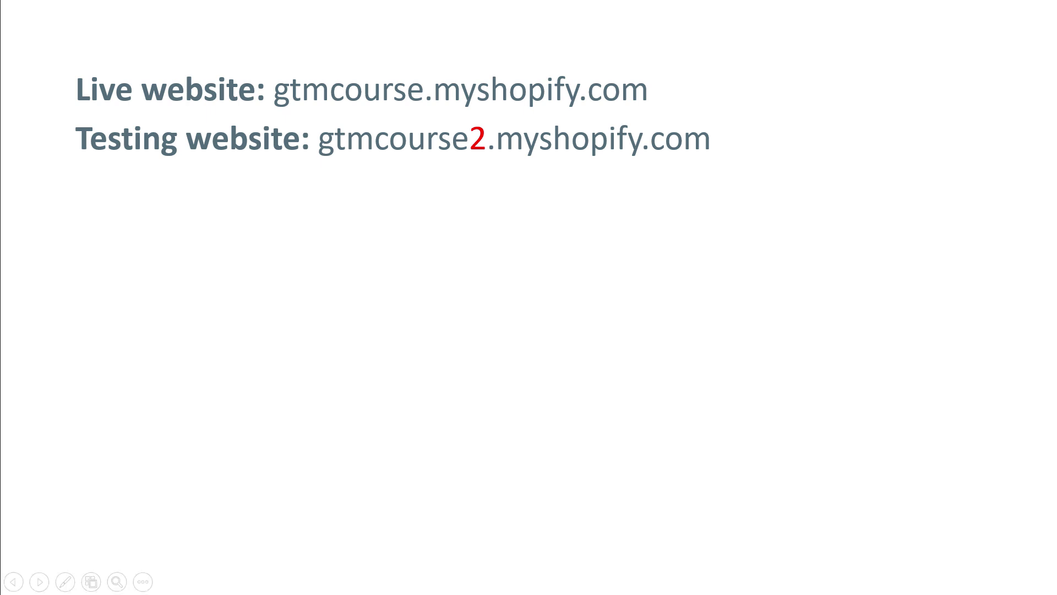
Reveal the GA4 point on the slide comparing the live and testing store URLs.
{"action": "key", "text": "Right"}
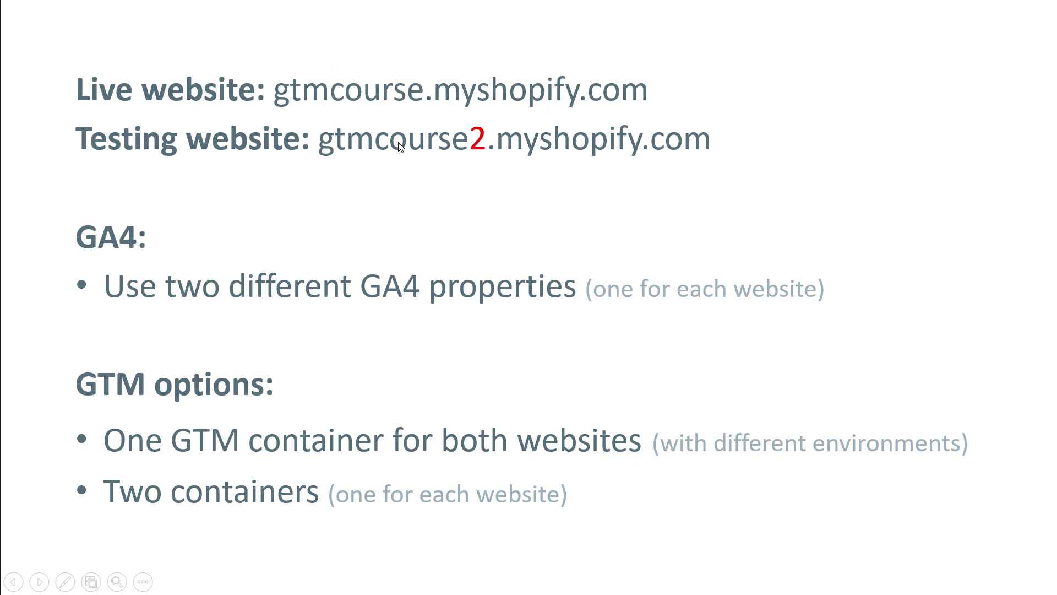
Leave the slideshow for the live property's Google Analytics home in the browser.
{"action": "key", "text": "alt+Tab"}
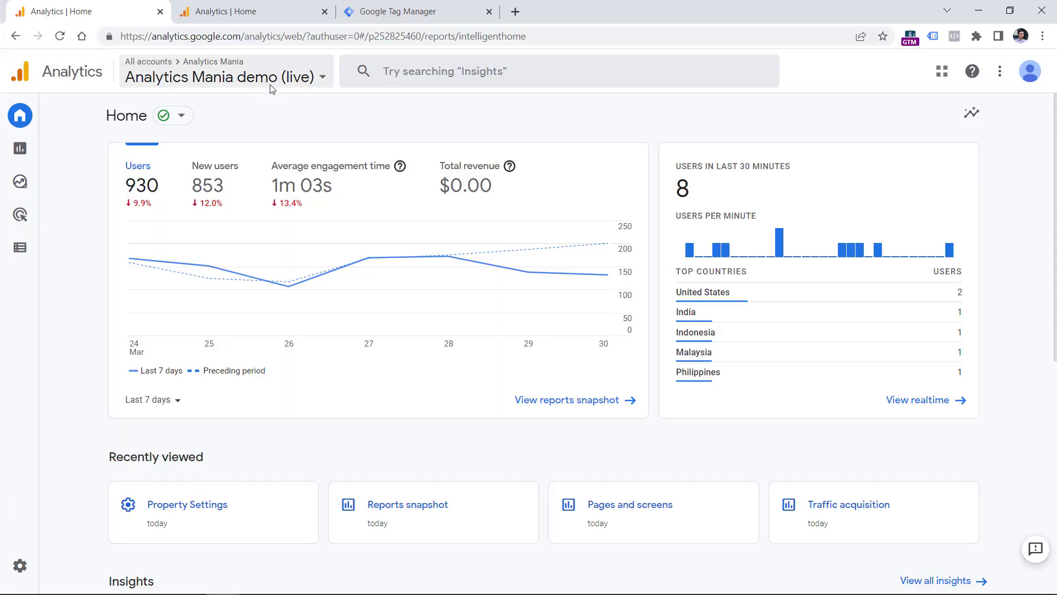
Open the live property's web stream details under Admin > Data Streams.
{"action": "key", "text": "ctrl+Tab"}
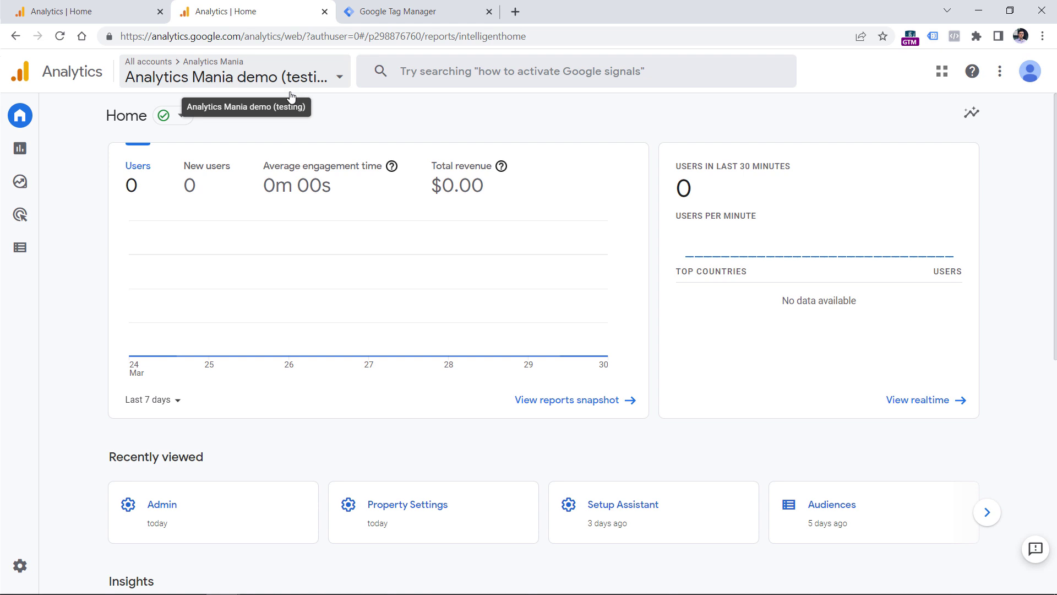
{"action": "key", "text": "ctrl+shift+Tab"}
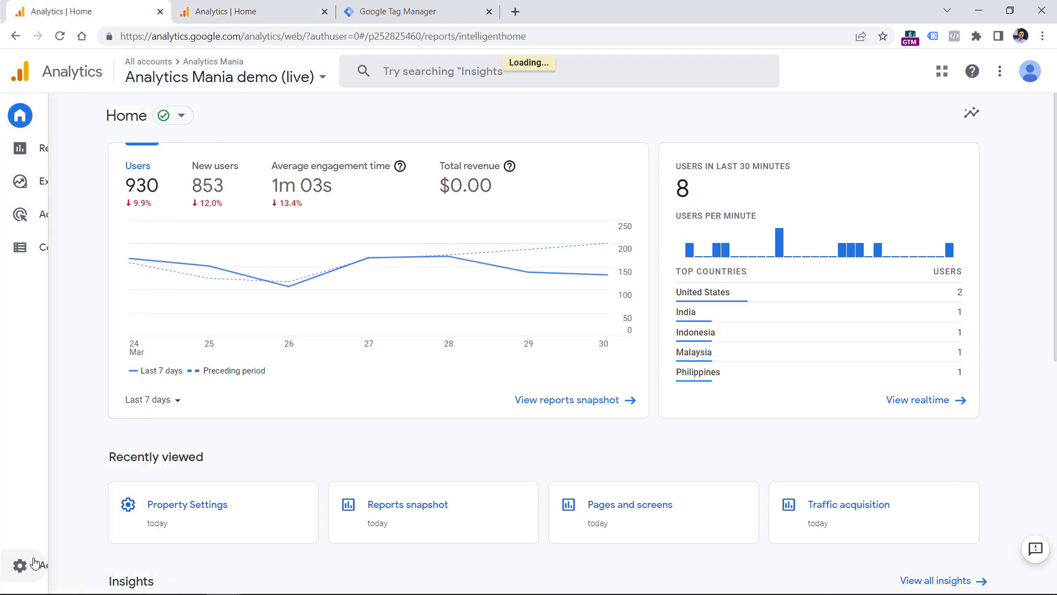
{"action": "left_click", "coordinate": [34, 563]}
{"action": "left_click", "coordinate": [465, 296]}
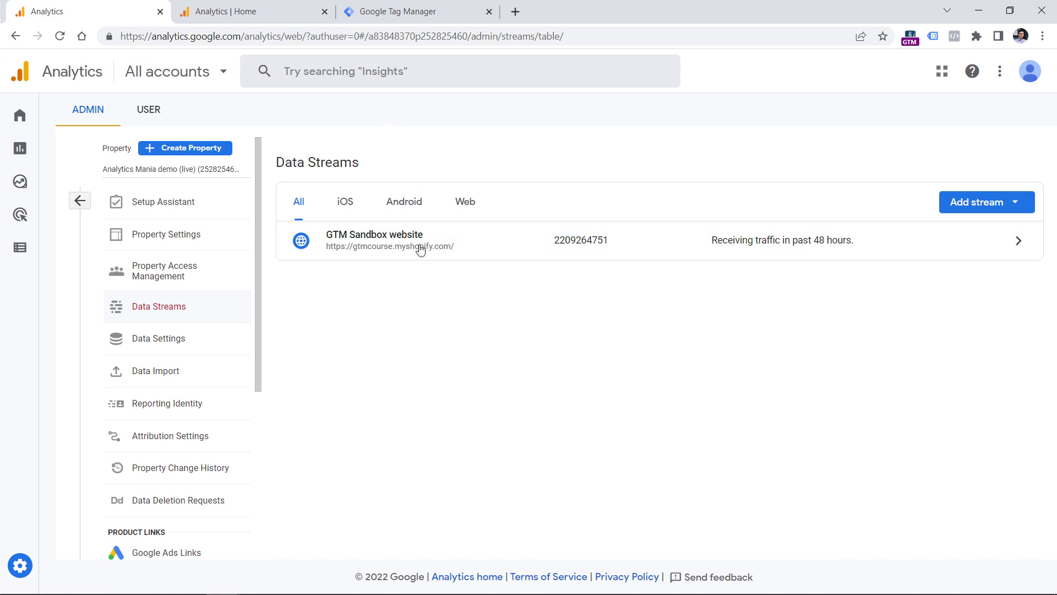
{"action": "left_click", "coordinate": [389, 247]}
Open the testing property's web stream and select both properties' measurement IDs.
{"action": "key", "text": "ctrl+Tab"}
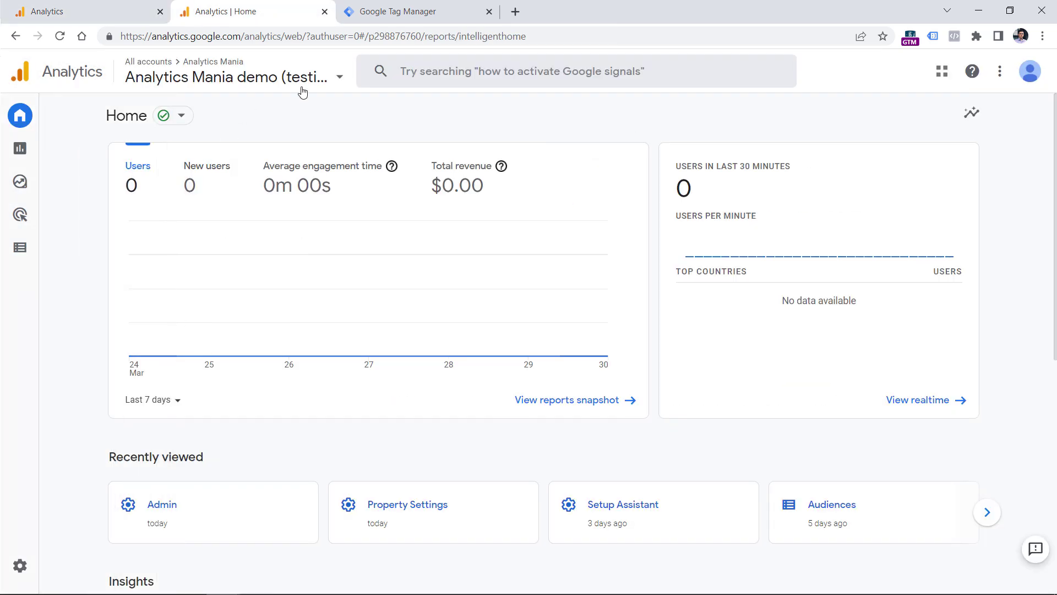
{"action": "mouse_move", "coordinate": [36, 537]}
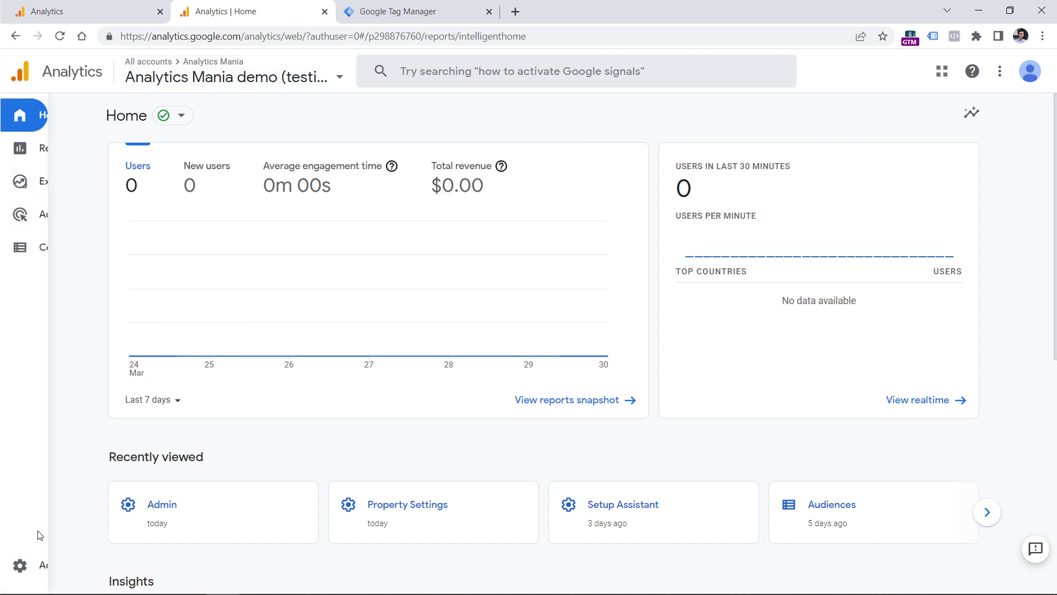
{"action": "left_click", "coordinate": [40, 567]}
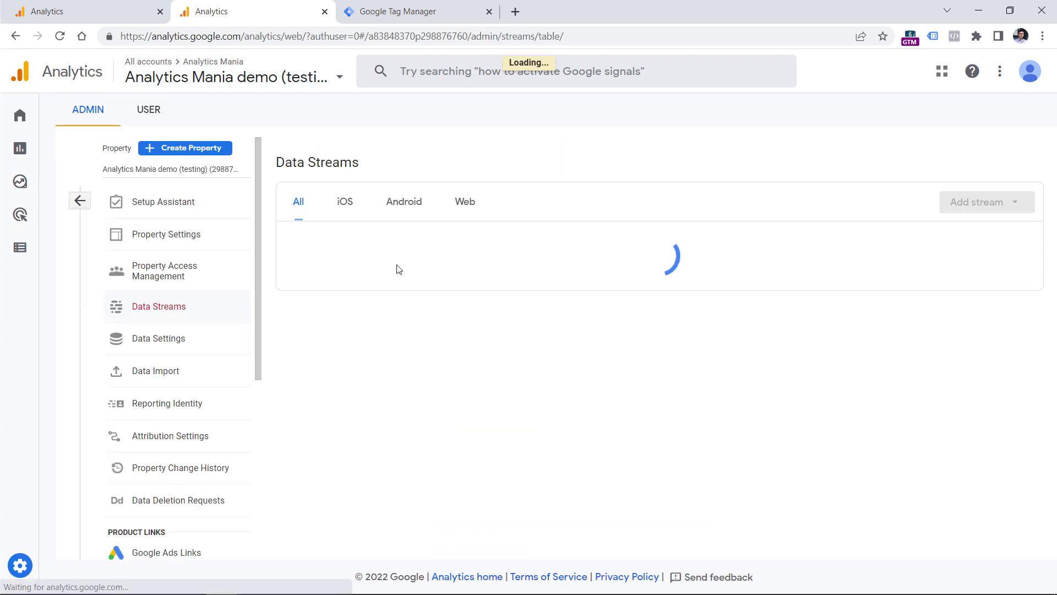
{"action": "left_click", "coordinate": [402, 253]}
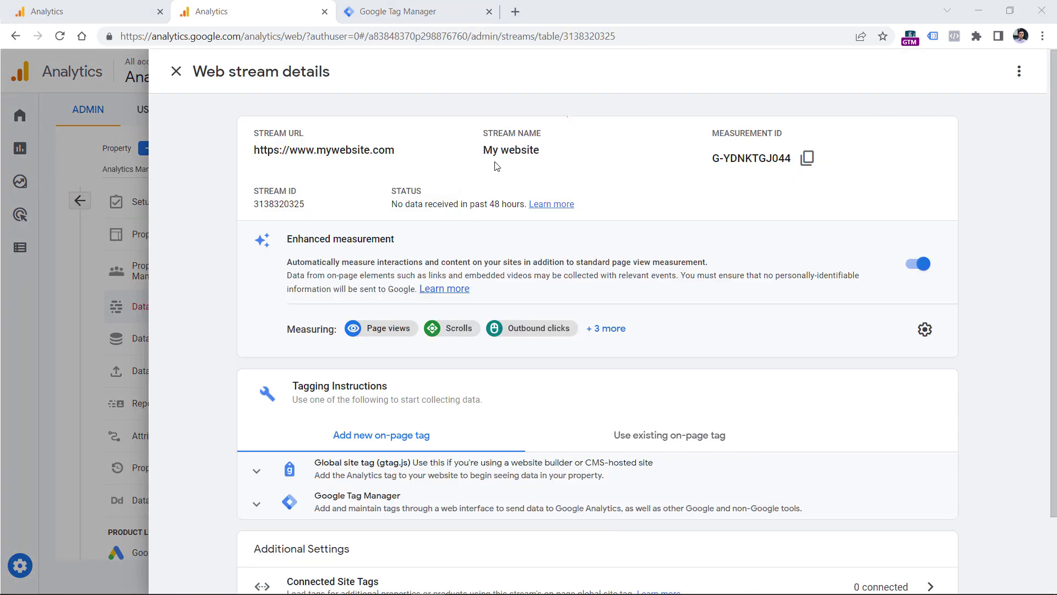
{"action": "left_click_drag", "start_coordinate": [711, 158], "coordinate": [793, 158]}
{"action": "left_click", "coordinate": [77, 11]}
{"action": "left_click_drag", "start_coordinate": [713, 158], "coordinate": [805, 159]}
{"action": "key", "text": "ctrl+c"}
{"action": "left_click", "coordinate": [418, 11]}
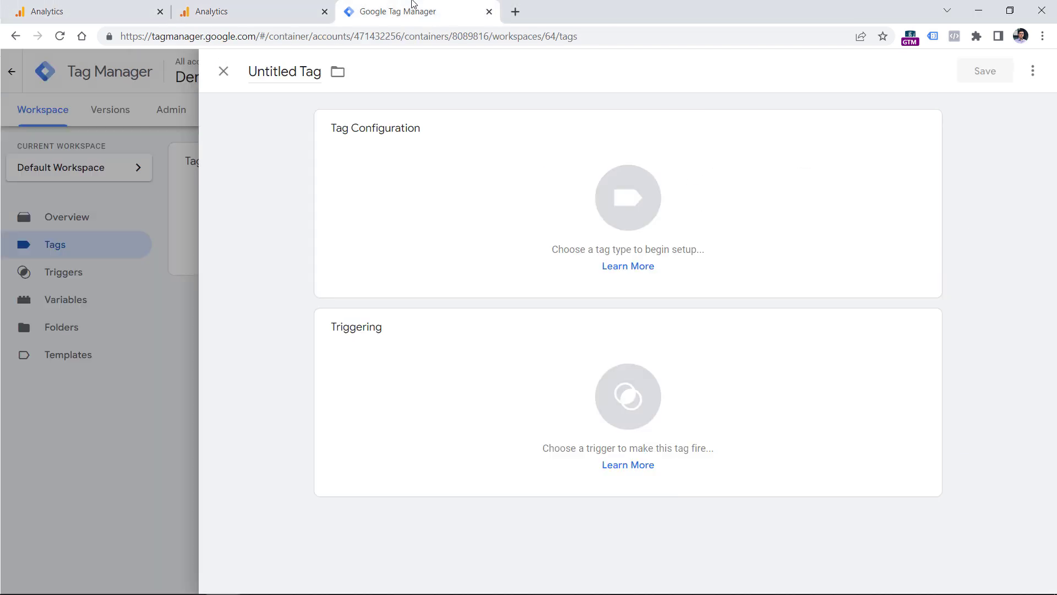
Discard the empty tag and start a new user-defined Lookup Table variable.
{"action": "left_click", "coordinate": [223, 72]}
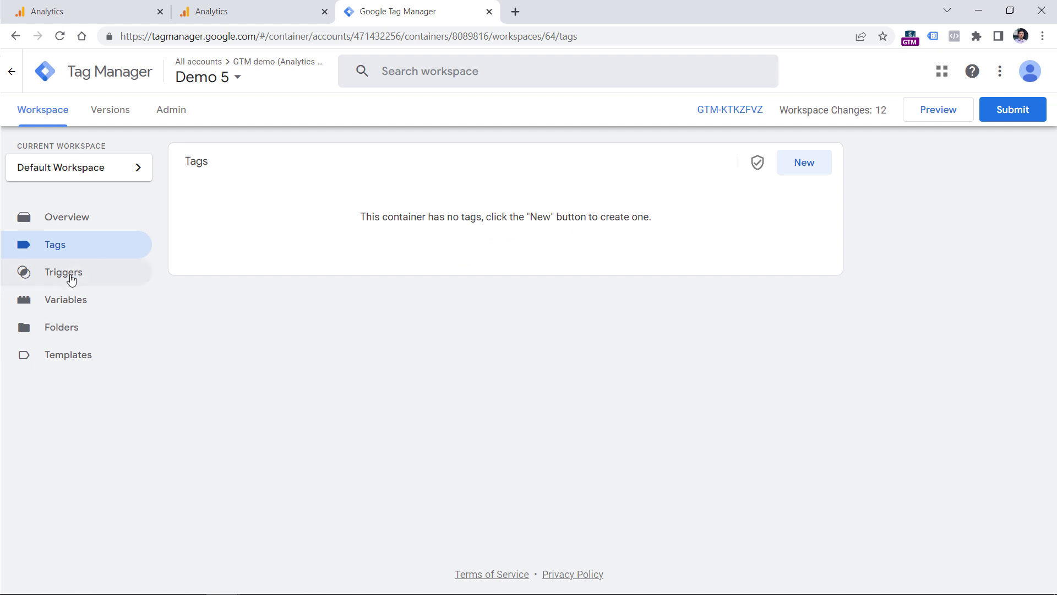
{"action": "left_click", "coordinate": [66, 304]}
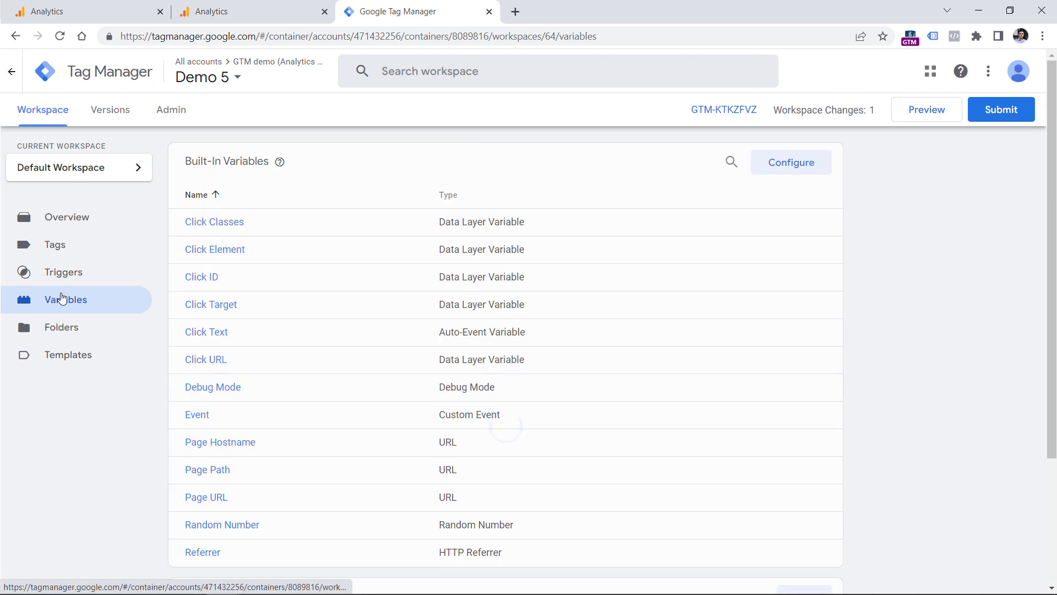
{"action": "scroll", "coordinate": [491, 294], "scroll_direction": "down", "scroll_amount": 3}
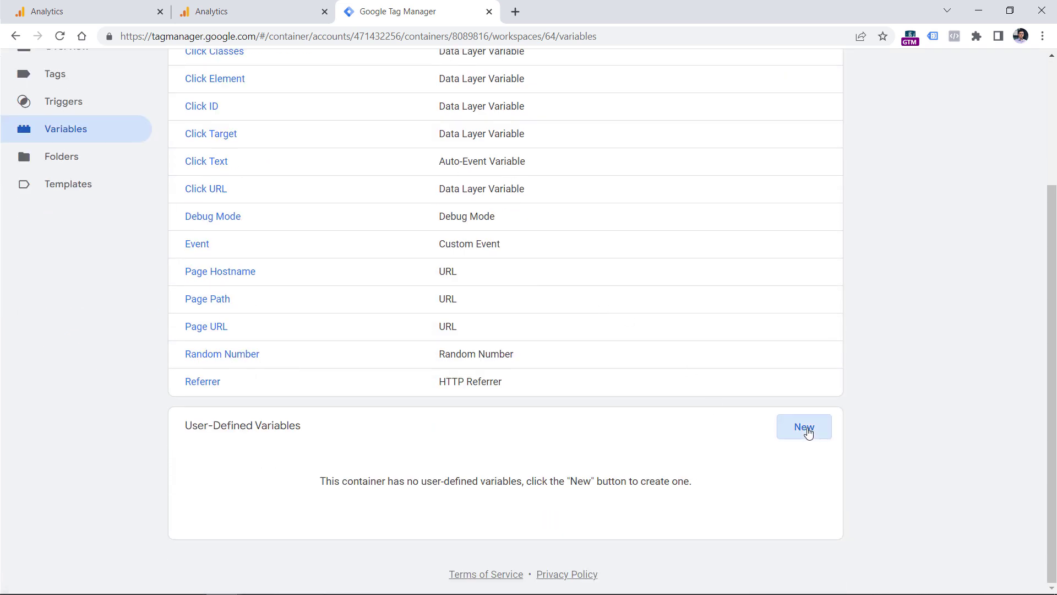
{"action": "left_click", "coordinate": [804, 429]}
{"action": "scroll", "coordinate": [771, 251], "scroll_direction": "down", "scroll_amount": 4}
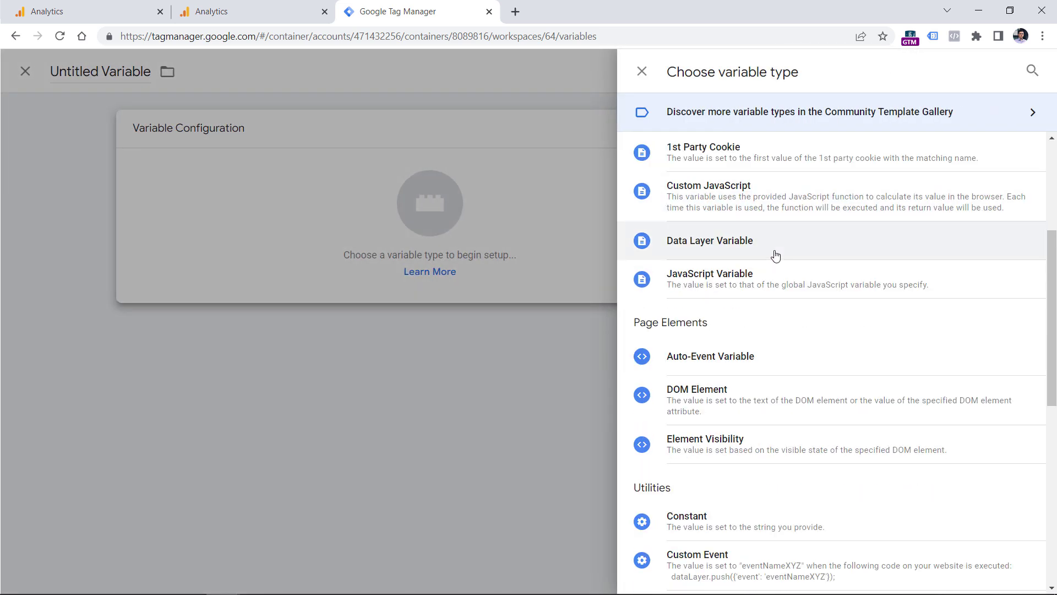
{"action": "scroll", "coordinate": [736, 398], "scroll_direction": "down", "scroll_amount": 4}
{"action": "left_click", "coordinate": [711, 481]}
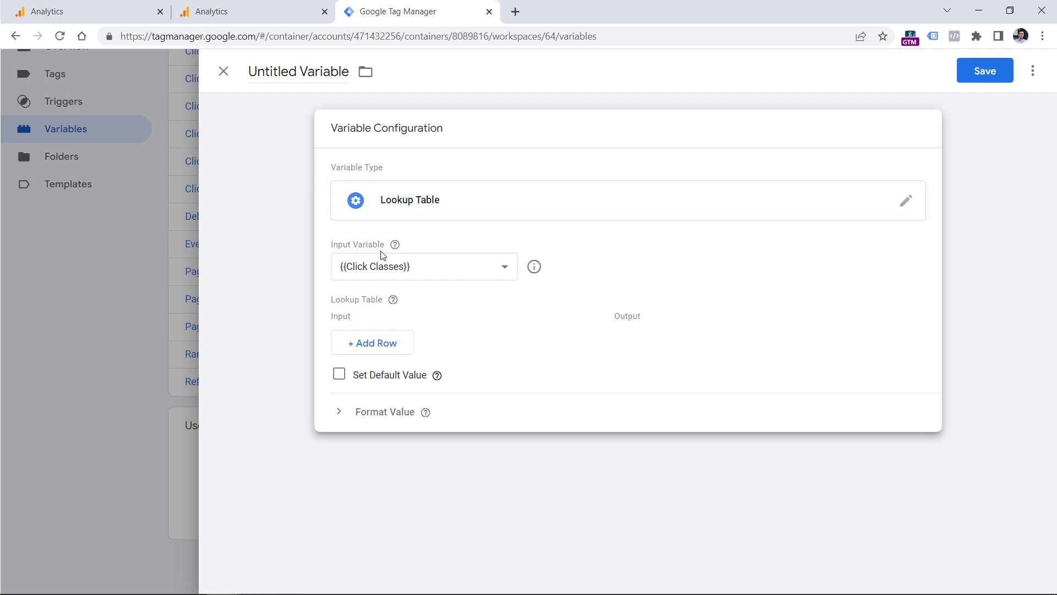
{"action": "left_click", "coordinate": [423, 272]}
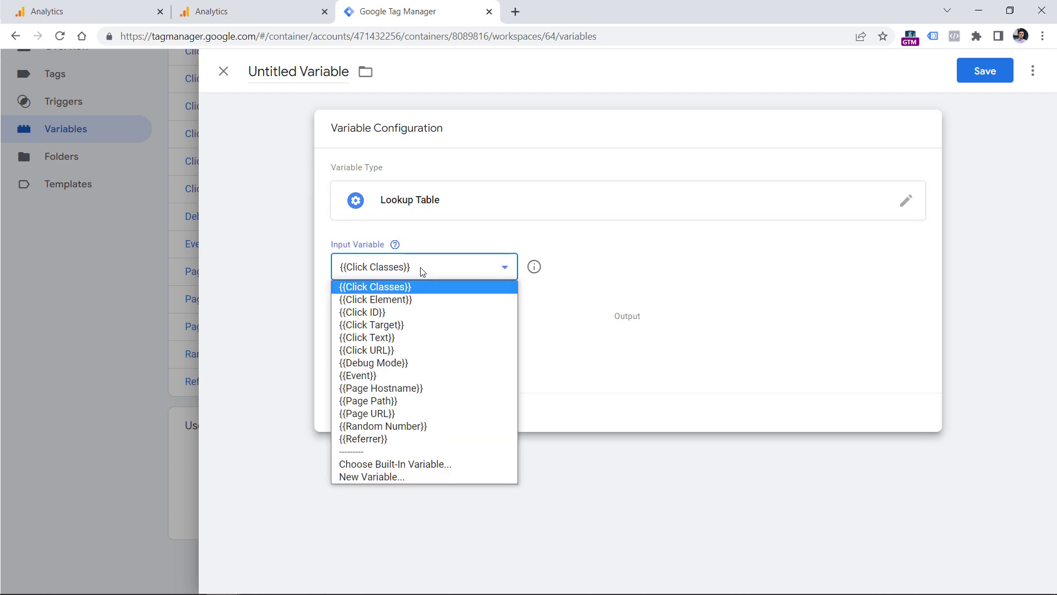
Use {{Page Hostname}} as input and add rows for gtmcourse.myshopify.com and the gtmcourse2 store.
{"action": "left_click", "coordinate": [385, 388]}
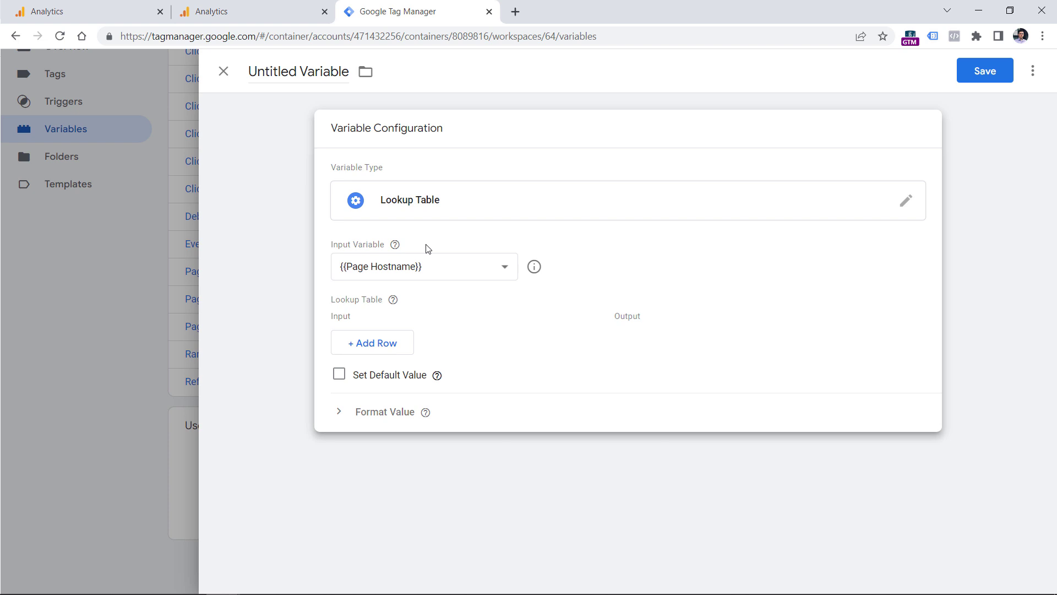
{"action": "left_click", "coordinate": [372, 349]}
{"action": "left_click", "coordinate": [384, 338]}
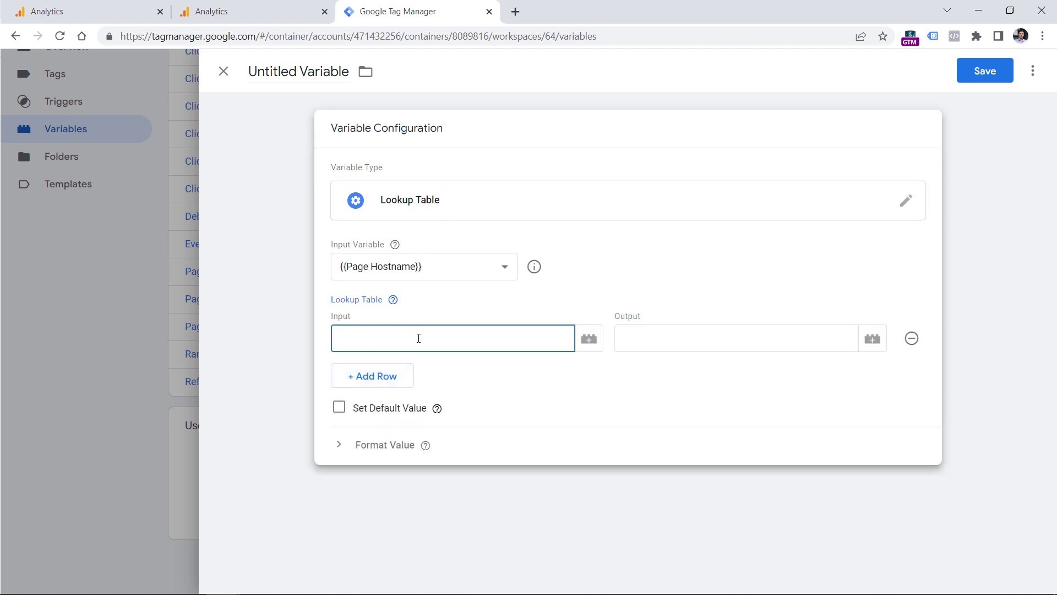
{"action": "type", "text": "gtmcourse.myshopify.com"}
{"action": "left_click", "coordinate": [389, 375]}
{"action": "type", "text": "gtmcours"}
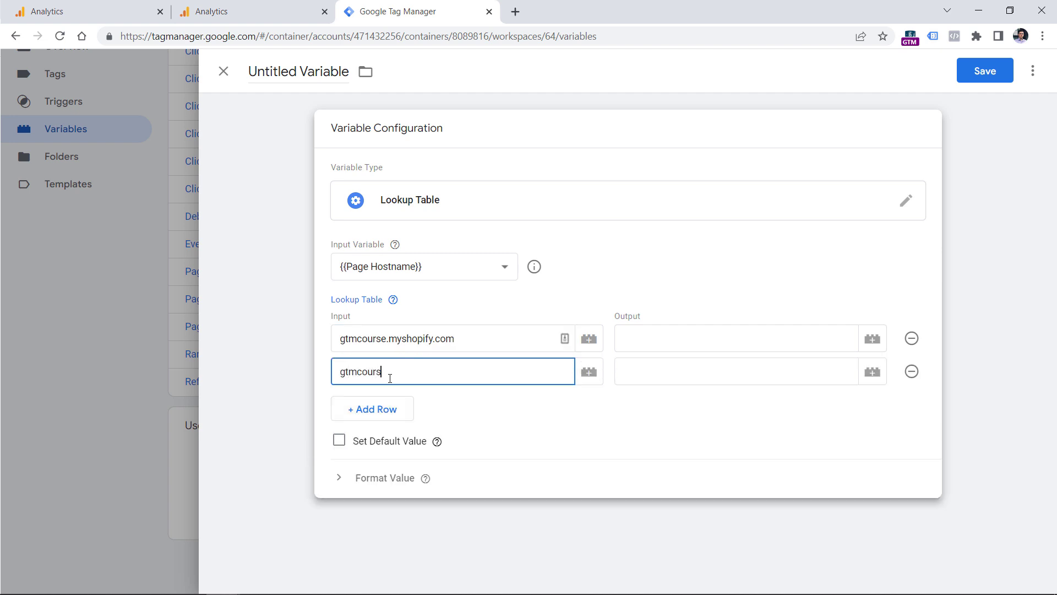
{"action": "type", "text": "e2.myshoi"}
{"action": "type", "text": "ify.com"}
Paste the live property's measurement ID as the output for gtmcourse.myshopify.com.
{"action": "left_click", "coordinate": [98, 11]}
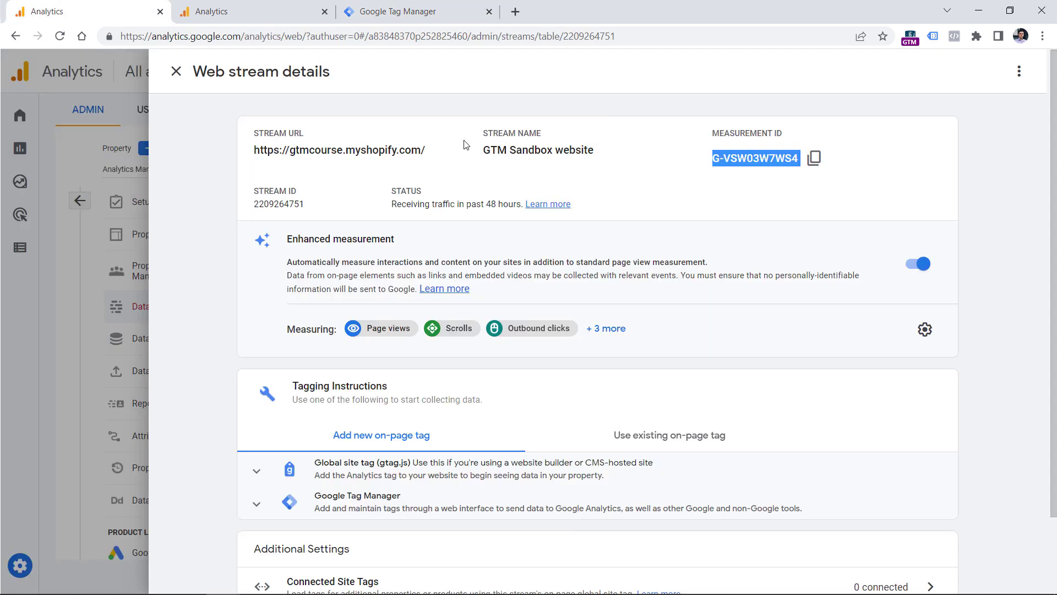
{"action": "left_click", "coordinate": [814, 158]}
{"action": "left_click", "coordinate": [176, 72]}
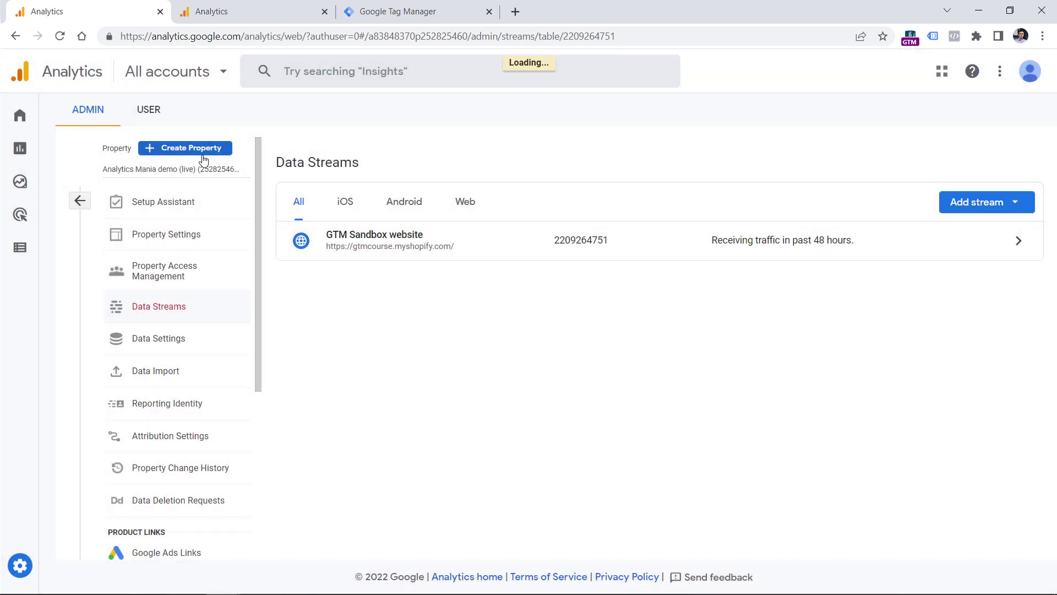
{"action": "left_click", "coordinate": [250, 8]}
{"action": "left_click", "coordinate": [365, 6]}
{"action": "left_click", "coordinate": [689, 337]}
{"action": "key", "text": "ctrl+v"}
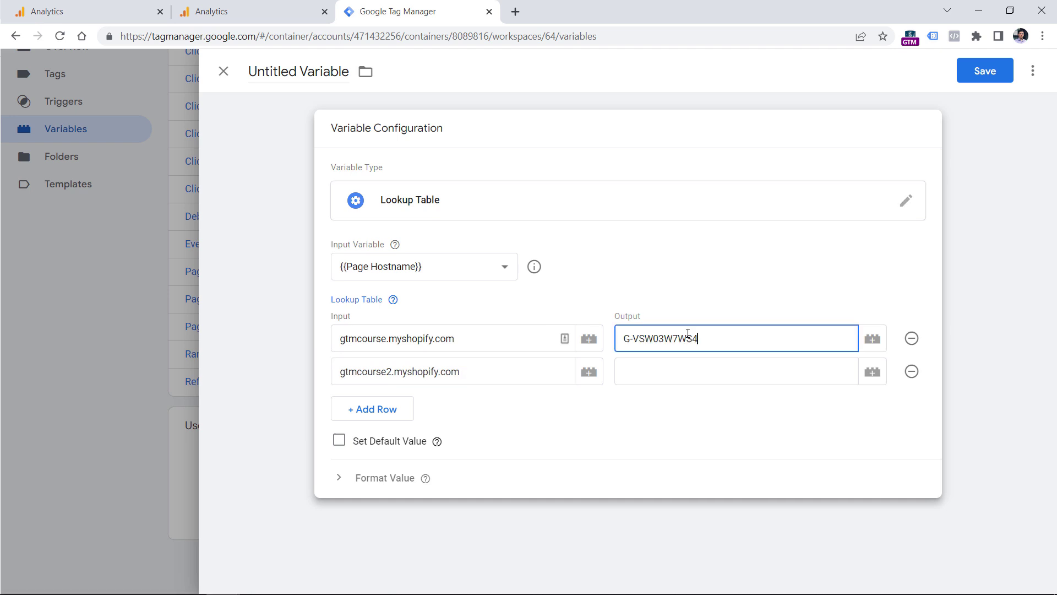
Paste the testing property's measurement ID as the output for the gtmcourse2 row.
{"action": "left_click", "coordinate": [440, 369]}
{"action": "left_click_drag", "start_coordinate": [461, 371], "coordinate": [333, 372]}
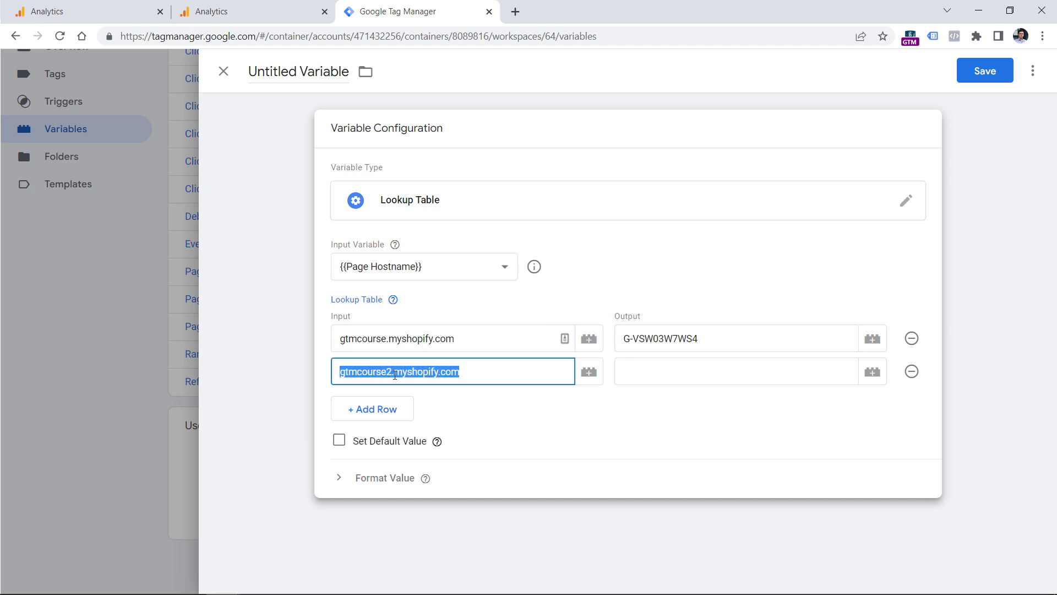
{"action": "left_click", "coordinate": [250, 11]}
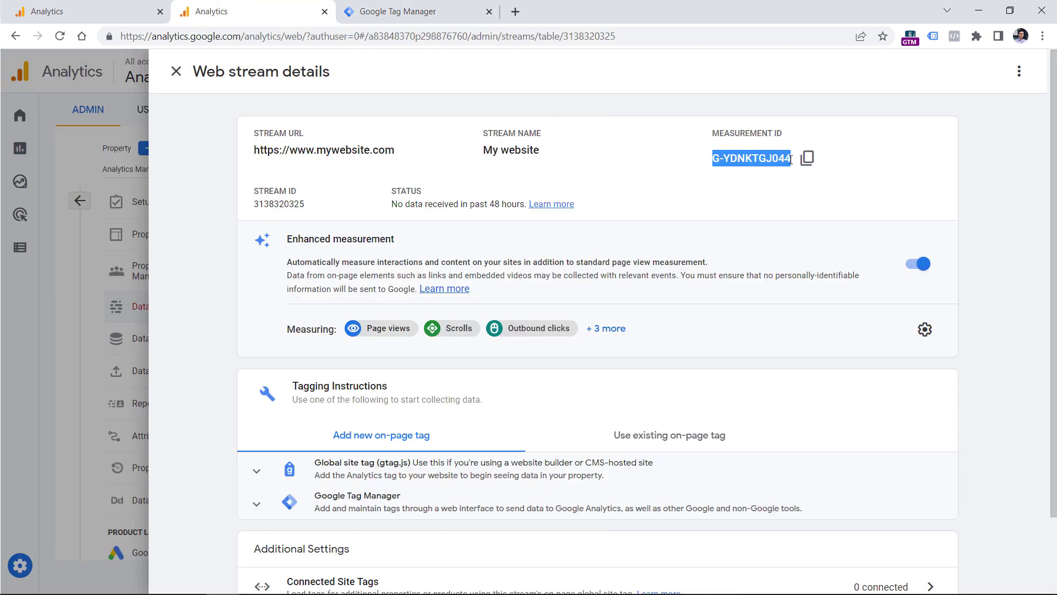
{"action": "left_click", "coordinate": [807, 160]}
{"action": "left_click", "coordinate": [418, 11]}
{"action": "left_click", "coordinate": [687, 366]}
{"action": "key", "text": "ctrl+v"}
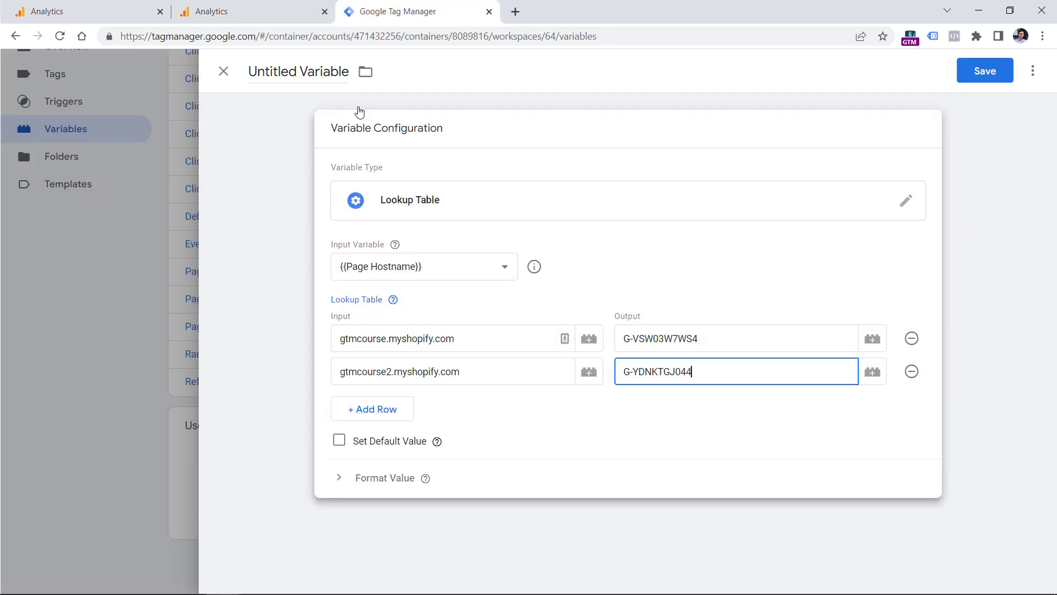
Name the variable 'Lookup table - GA4 measurement ID' and save it.
{"action": "left_click", "coordinate": [296, 77]}
{"action": "type", "text": "Lookup t"}
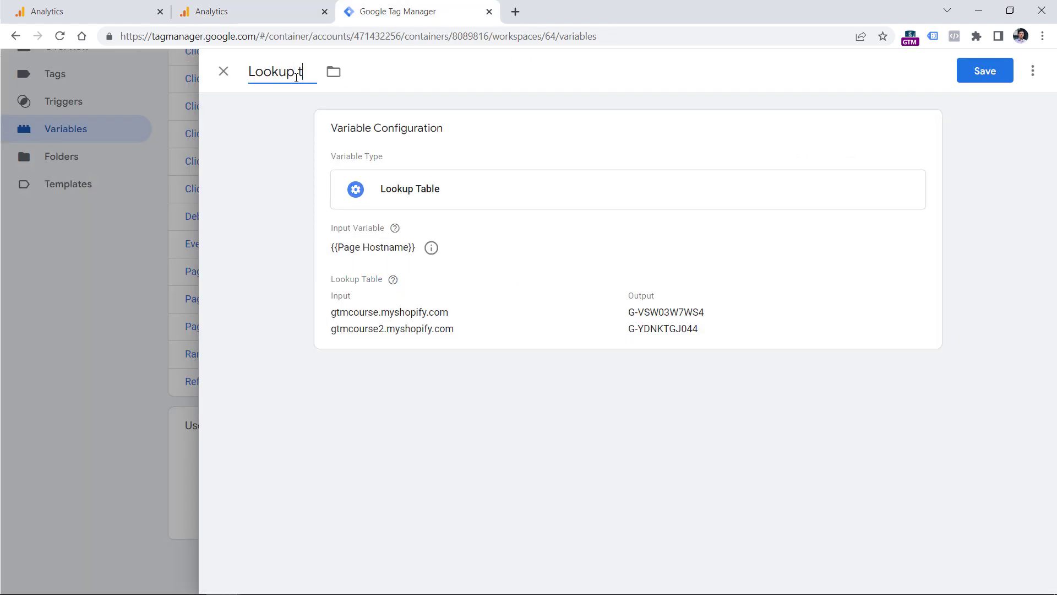
{"action": "type", "text": "able - GA4 measumre"}
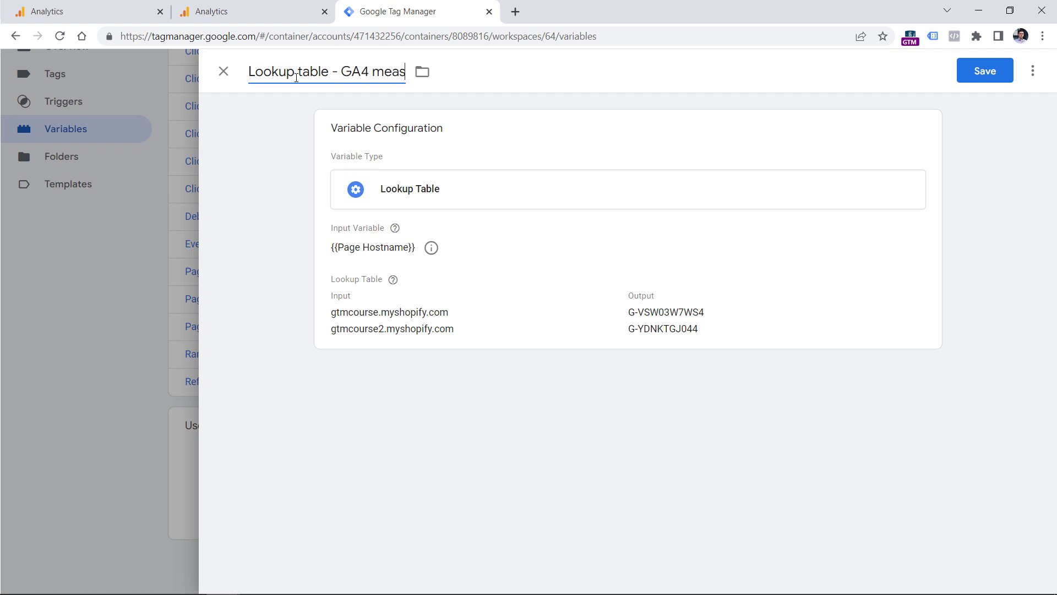
{"action": "key", "text": "BackSpace"}
{"action": "key", "text": "BackSpace"}
{"action": "key", "text": "BackSpace"}
{"action": "type", "text": "rement ID"}
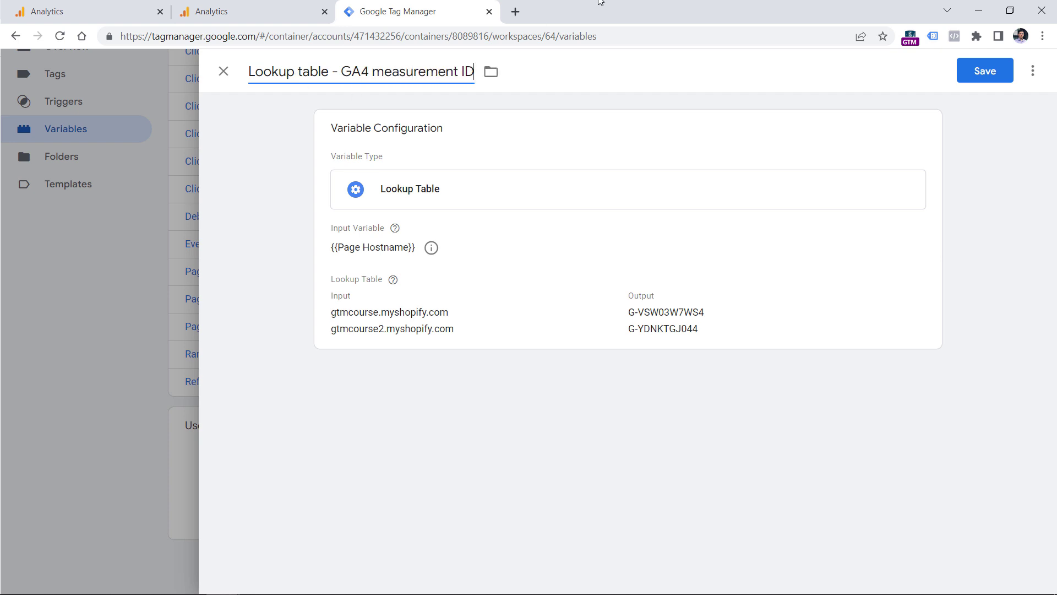
{"action": "key", "text": "Return"}
{"action": "left_click", "coordinate": [59, 249]}
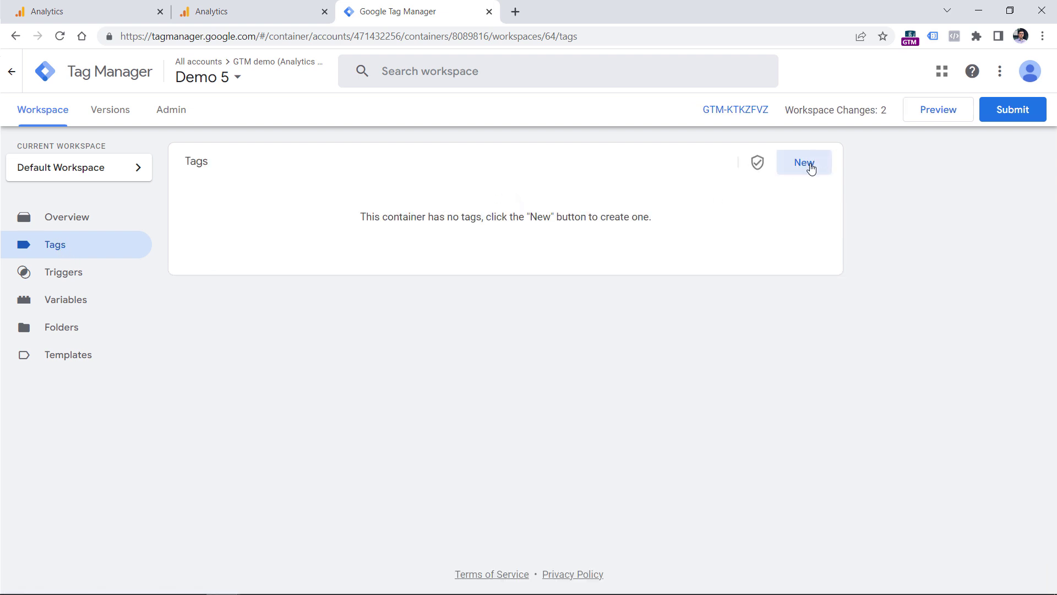
Create a GA4 Configuration tag 'GA4 config' using the lookup variable, firing on All Pages.
{"action": "left_click", "coordinate": [808, 166]}
{"action": "left_click", "coordinate": [430, 205]}
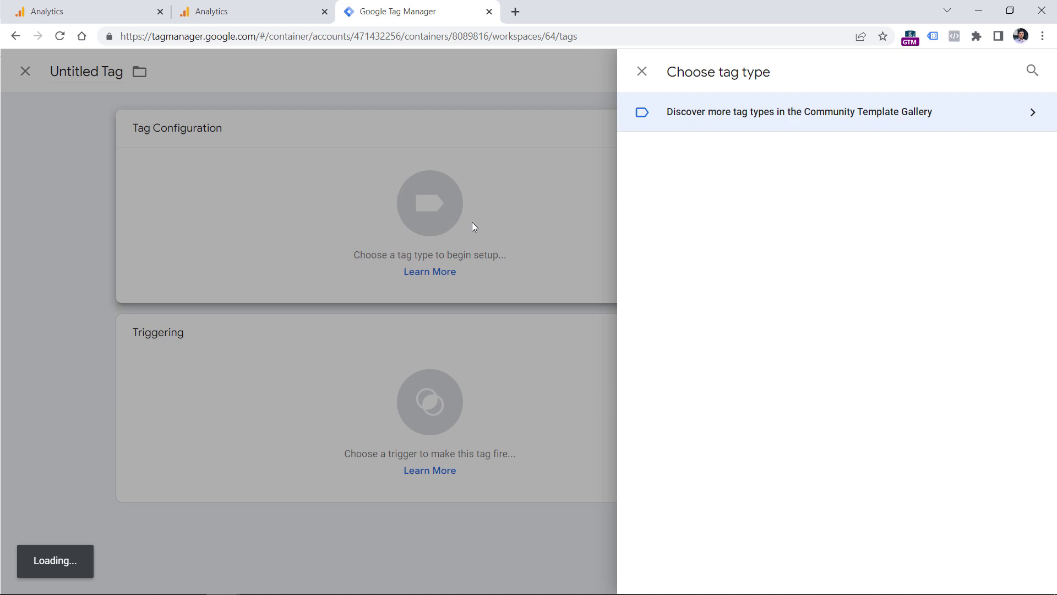
{"action": "left_click", "coordinate": [736, 226]}
{"action": "left_click", "coordinate": [405, 268]}
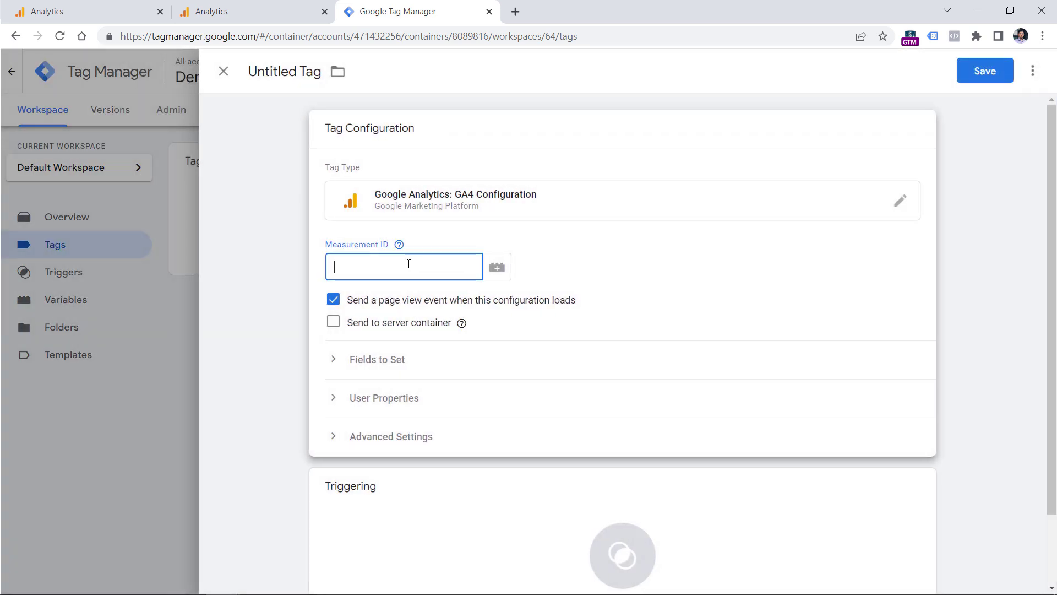
{"action": "left_click", "coordinate": [496, 267]}
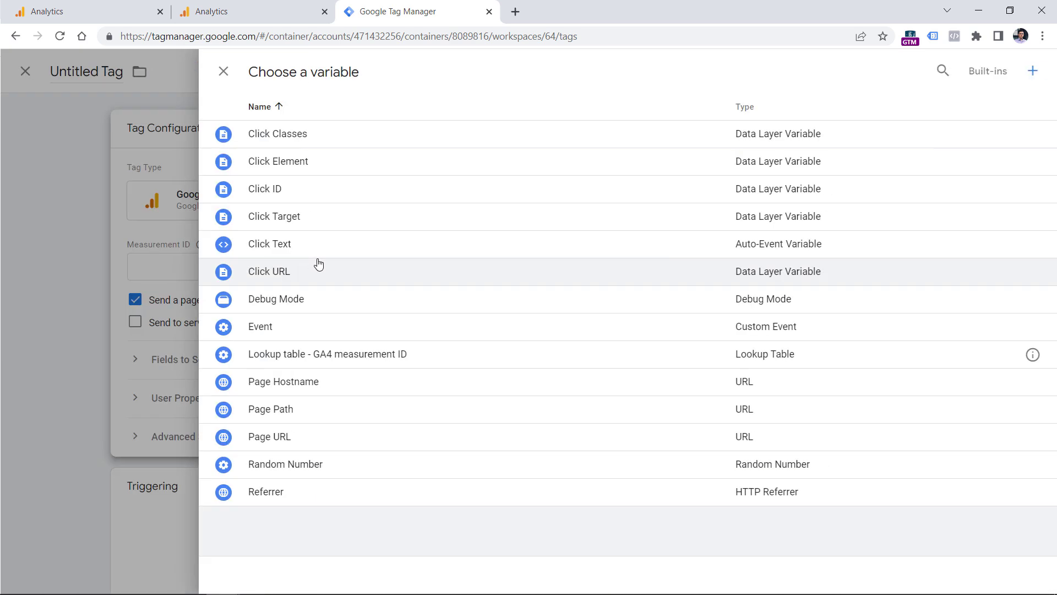
{"action": "left_click", "coordinate": [300, 353]}
{"action": "left_click", "coordinate": [295, 436]}
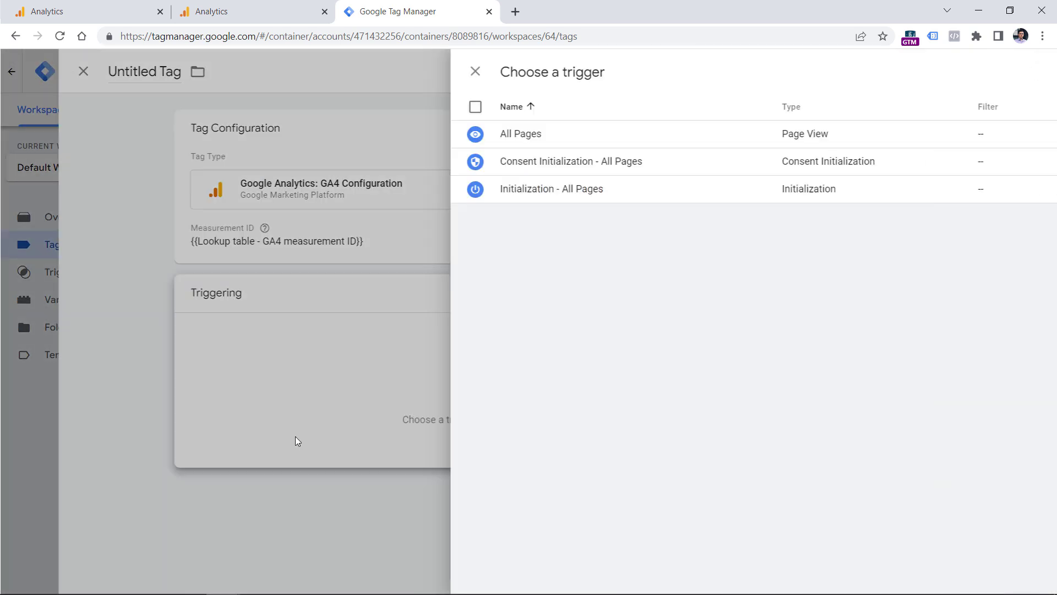
{"action": "left_click", "coordinate": [280, 135]}
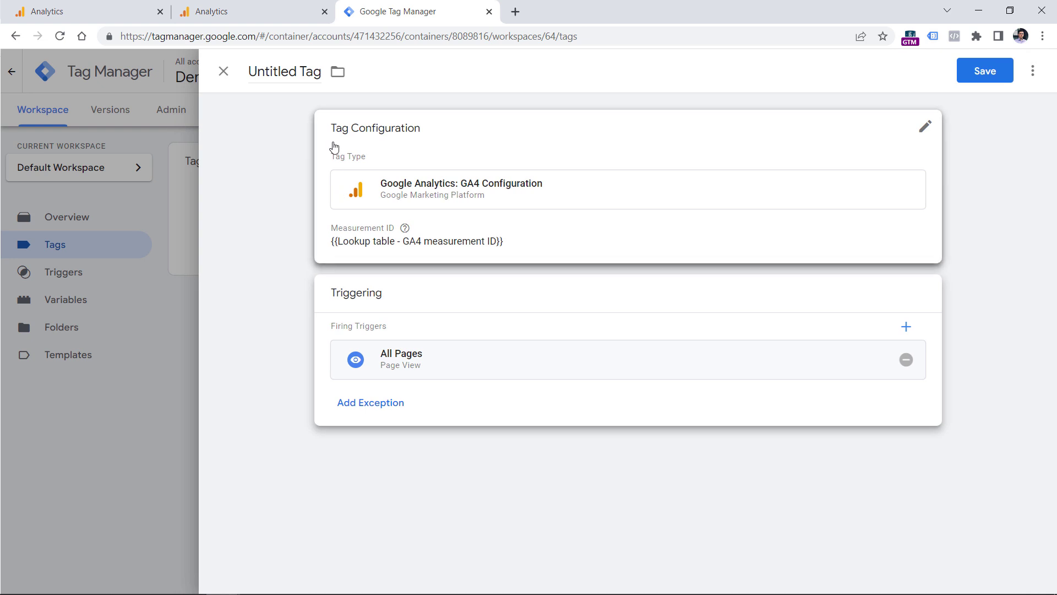
{"action": "left_click", "coordinate": [284, 73]}
{"action": "type", "text": "GA4 config"}
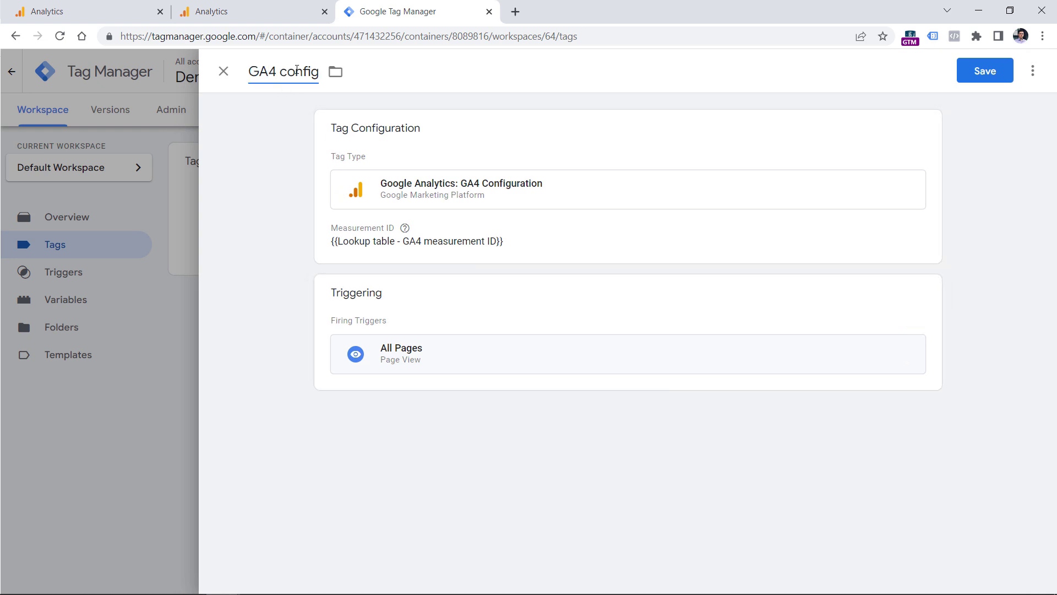
{"action": "left_click", "coordinate": [985, 71]}
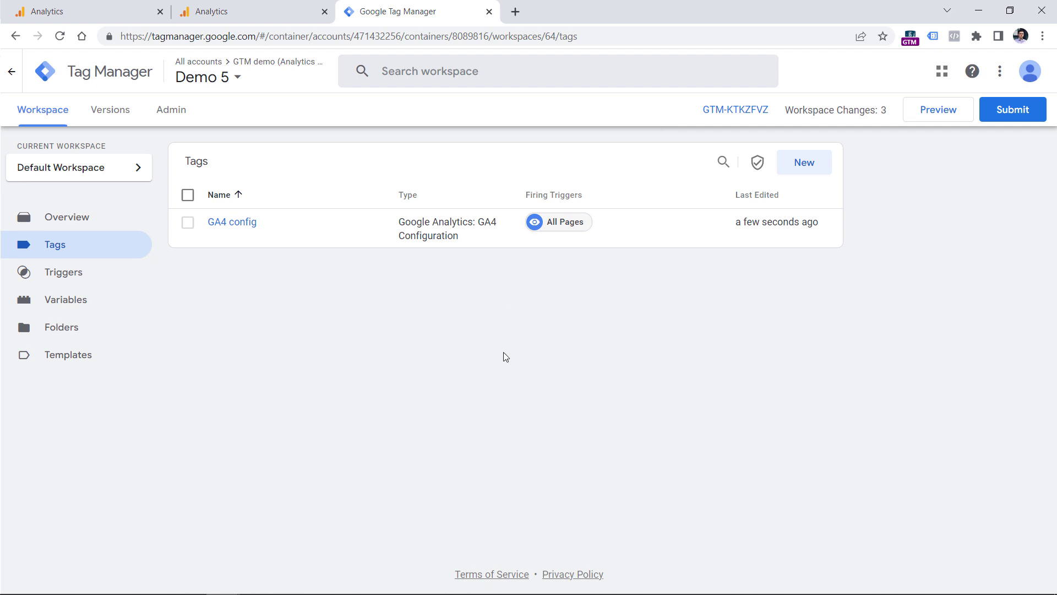
{"action": "left_click", "coordinate": [939, 112]}
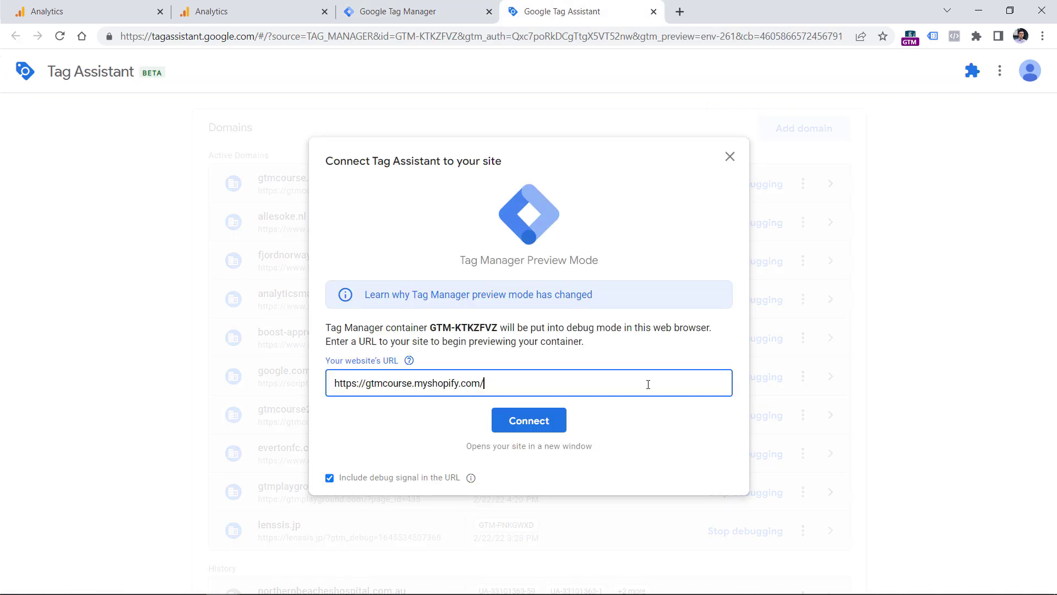
Preview gtmcourse.myshopify.com and confirm GA4 config fired with measurement ID G-VSW03W7WS4.
{"action": "left_click", "coordinate": [545, 422]}
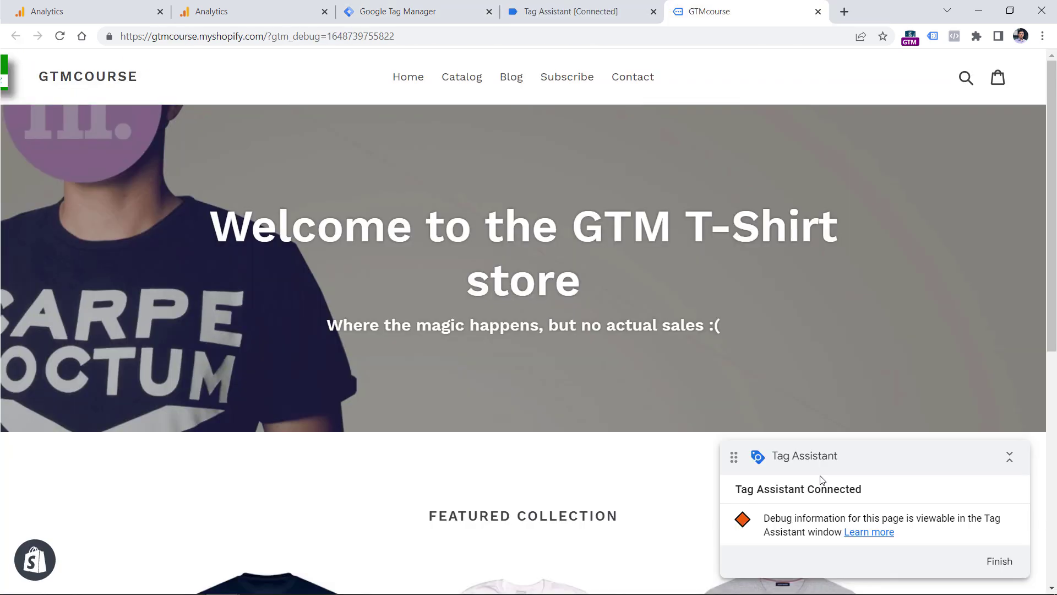
{"action": "left_click", "coordinate": [575, 10]}
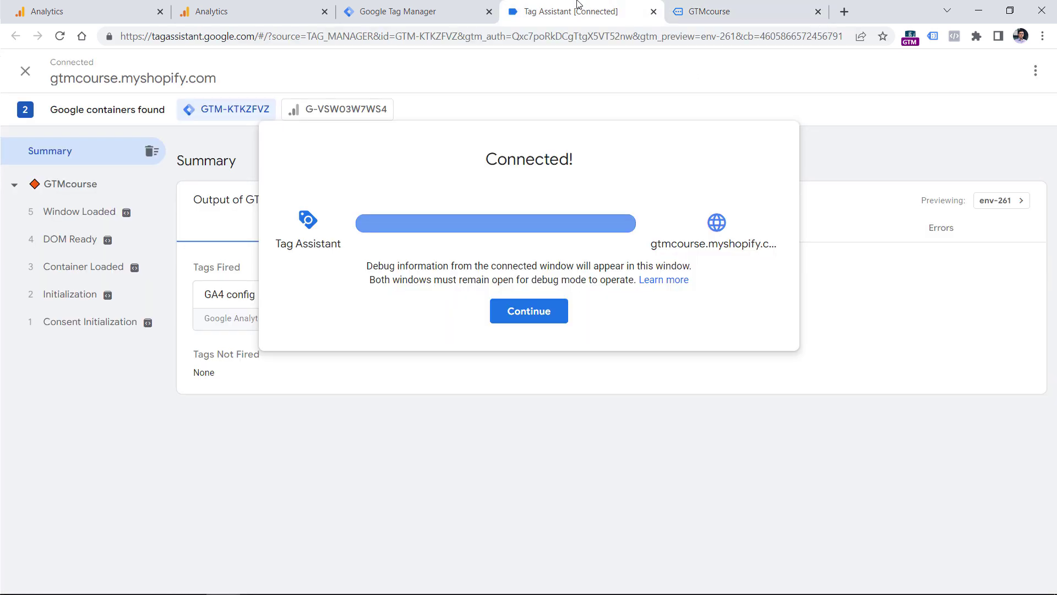
{"action": "left_click", "coordinate": [530, 311]}
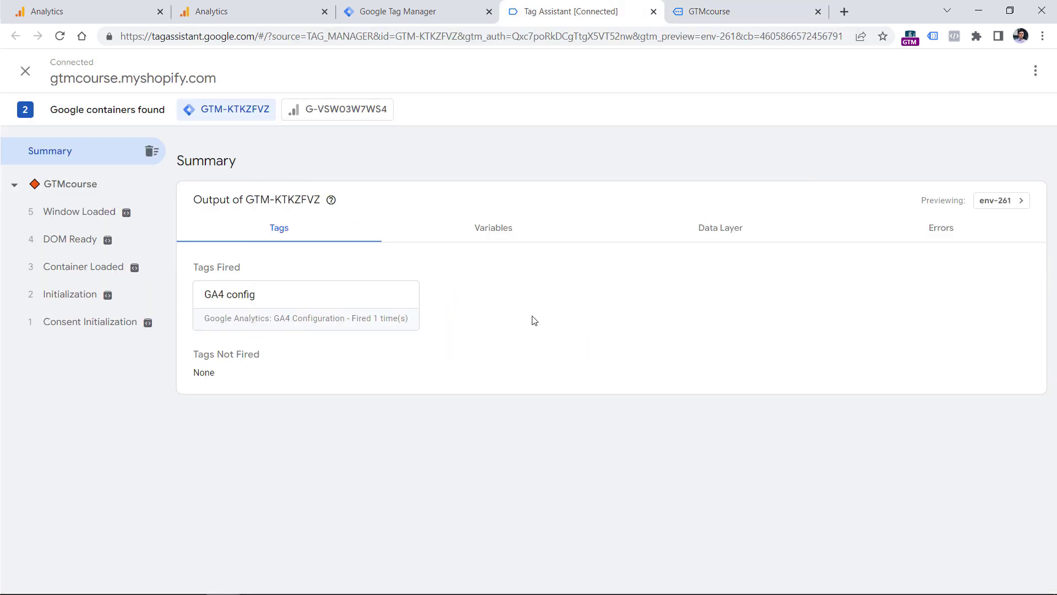
{"action": "left_click", "coordinate": [81, 272]}
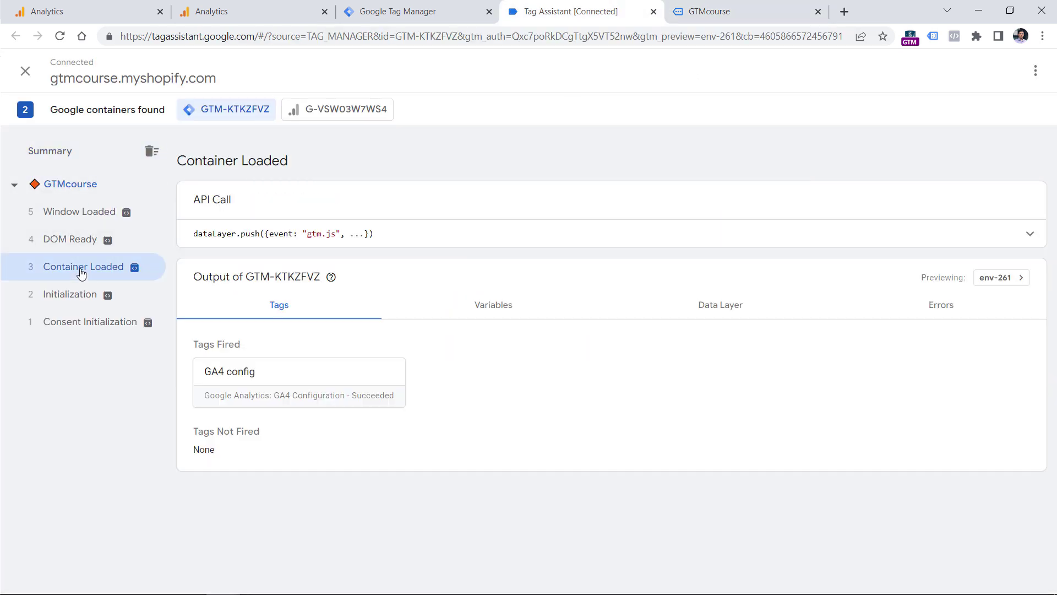
{"action": "left_click", "coordinate": [300, 379]}
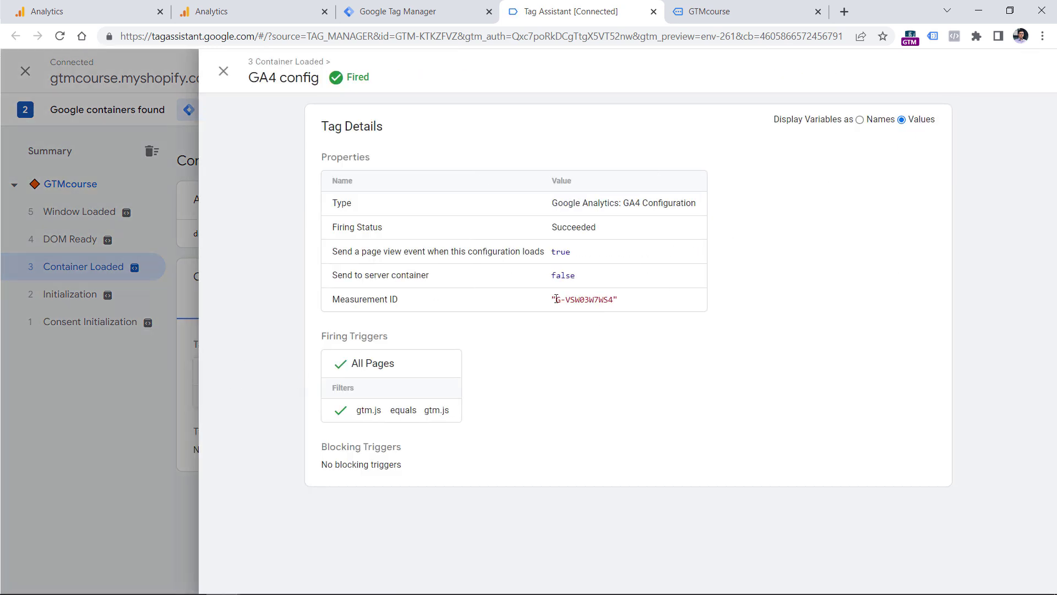
{"action": "left_click_drag", "start_coordinate": [556, 299], "coordinate": [615, 300]}
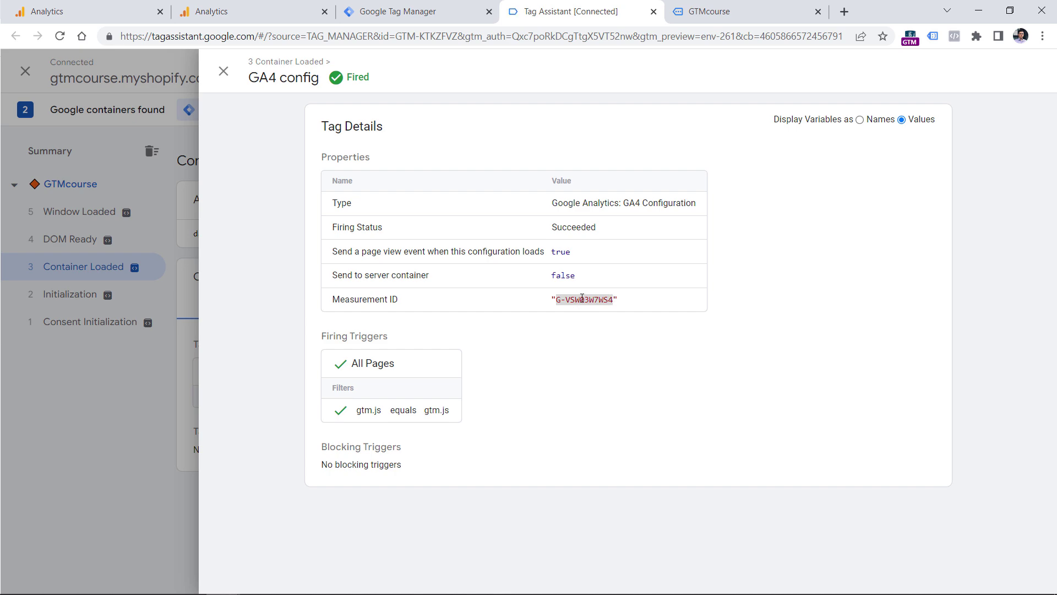
Close the debug and store preview tabs and restart preview mode from Tag Manager.
{"action": "left_click", "coordinate": [695, 6]}
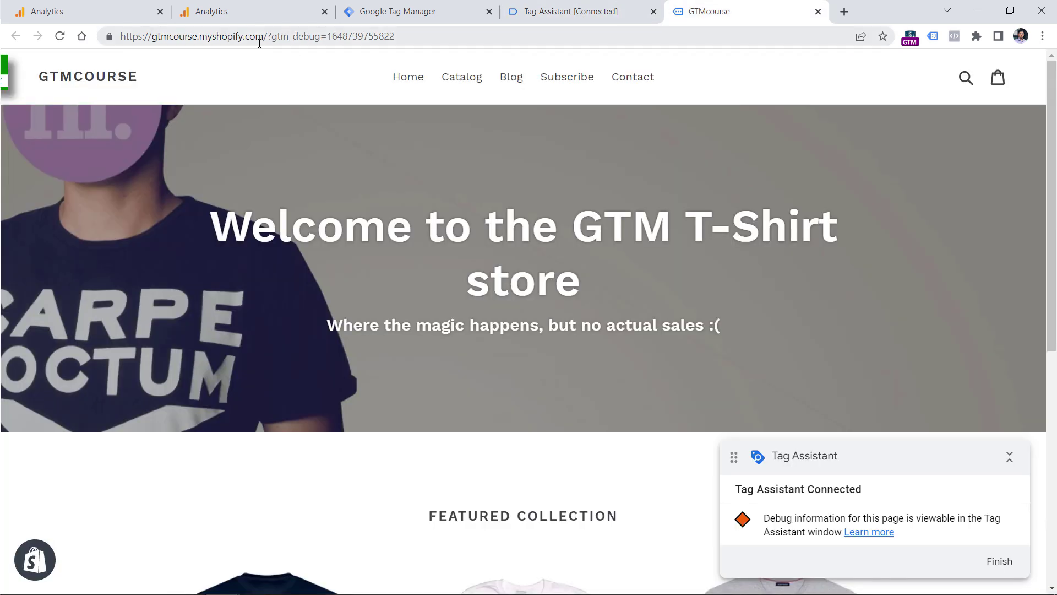
{"action": "key", "text": "ctrl+shift+Tab"}
{"action": "key", "text": "ctrl+w"}
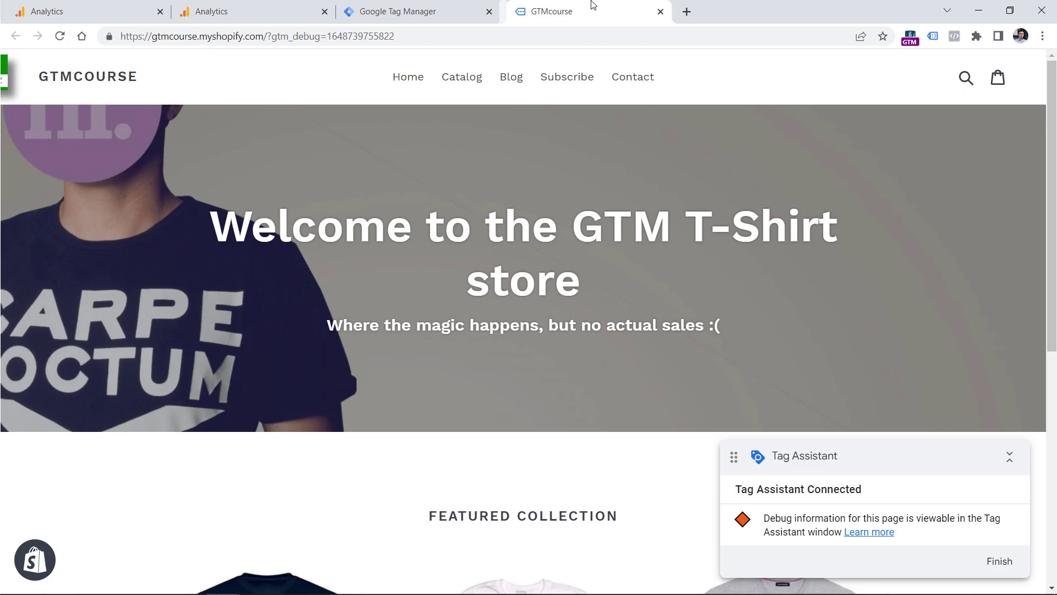
{"action": "key", "text": "ctrl+w"}
{"action": "left_click", "coordinate": [939, 113]}
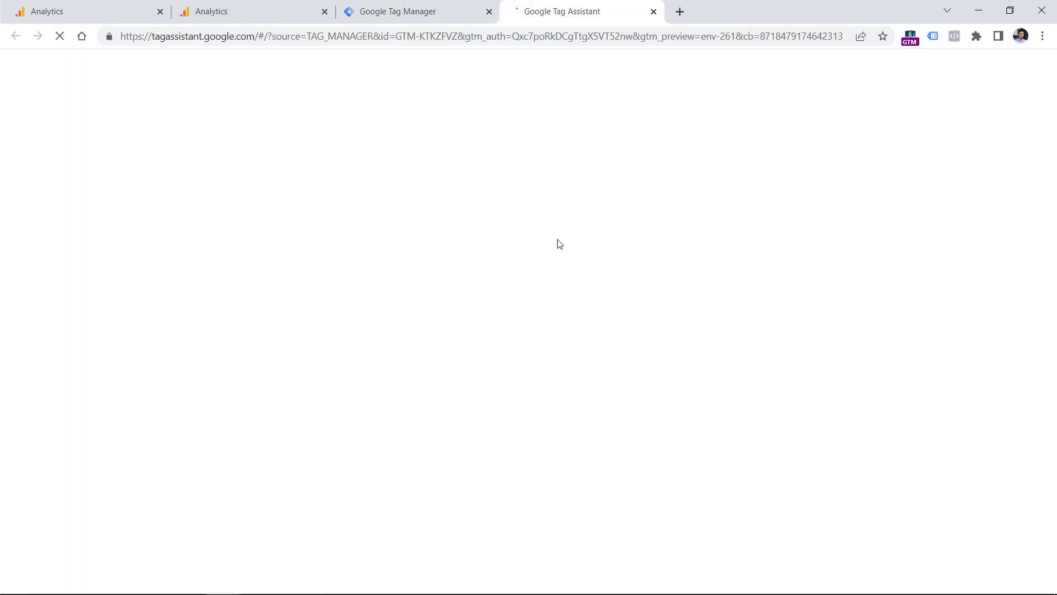
Preview gtmcourse2.myshopify.com and confirm GA4 config fired with testing ID G-YDNKTGJ044.
{"action": "left_click", "coordinate": [412, 383]}
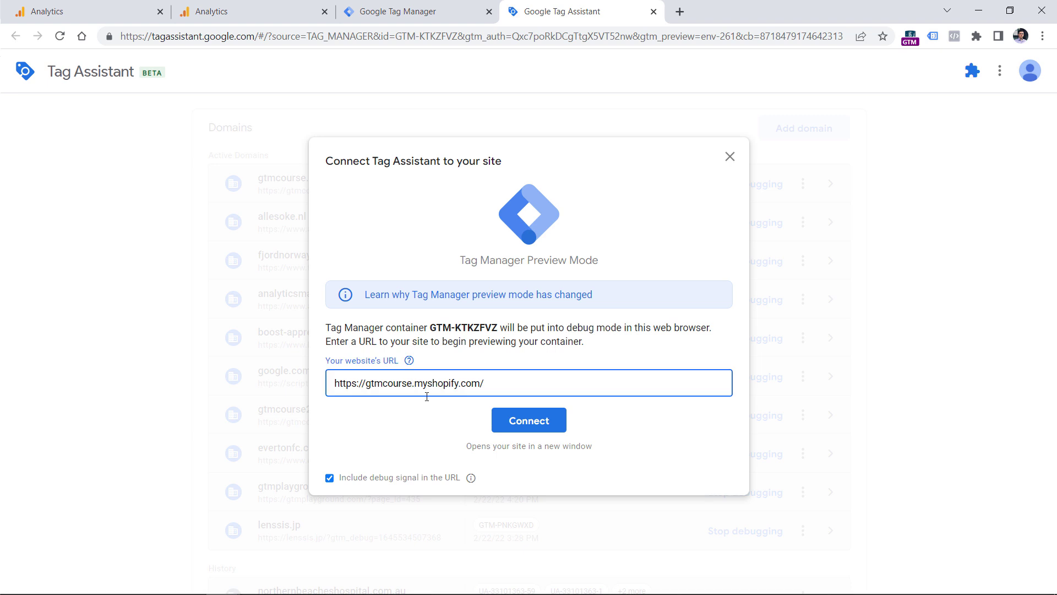
{"action": "type", "text": "2"}
{"action": "key", "text": "Return"}
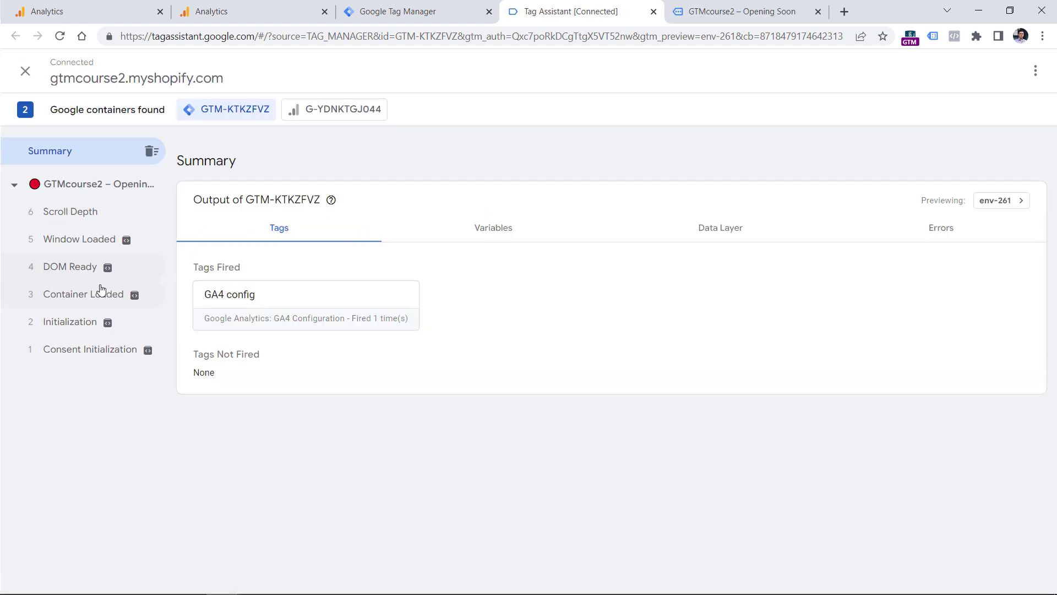
{"action": "left_click", "coordinate": [81, 298]}
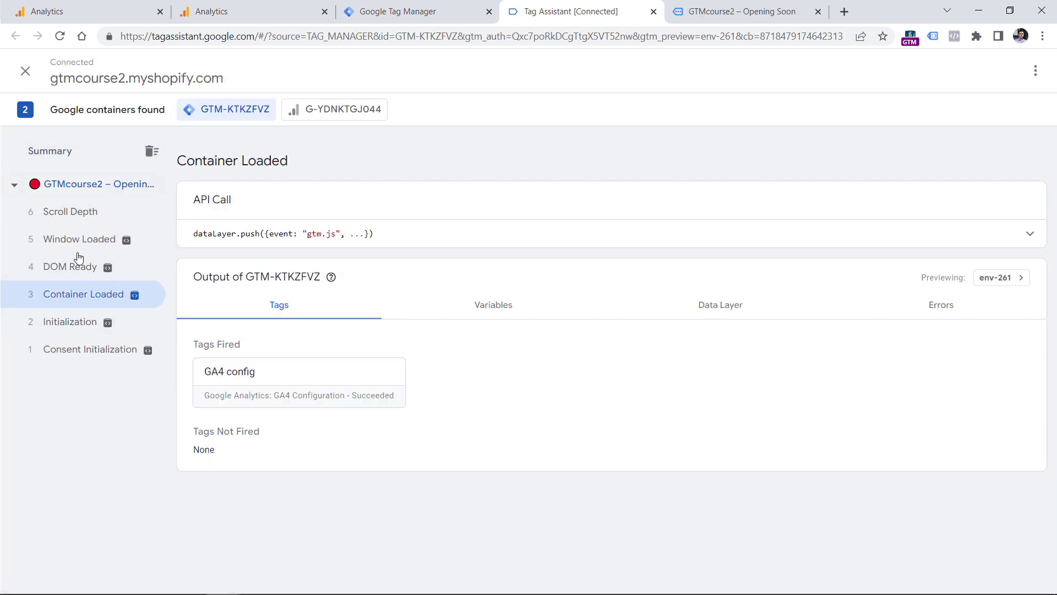
{"action": "left_click", "coordinate": [308, 380]}
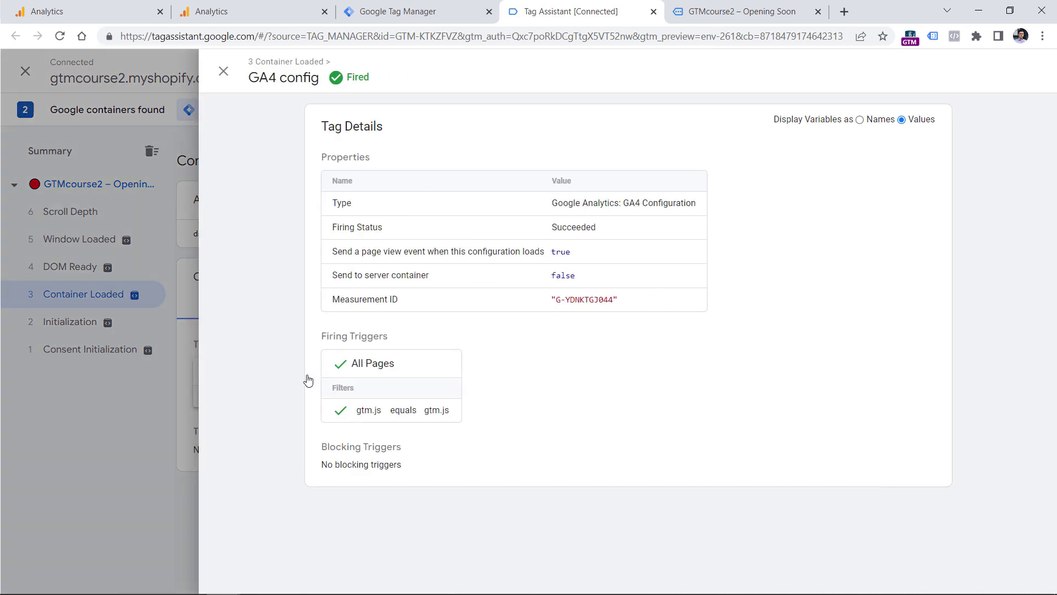
{"action": "left_click_drag", "start_coordinate": [556, 300], "coordinate": [615, 299]}
{"action": "key", "text": "ctrl+shift+Tab"}
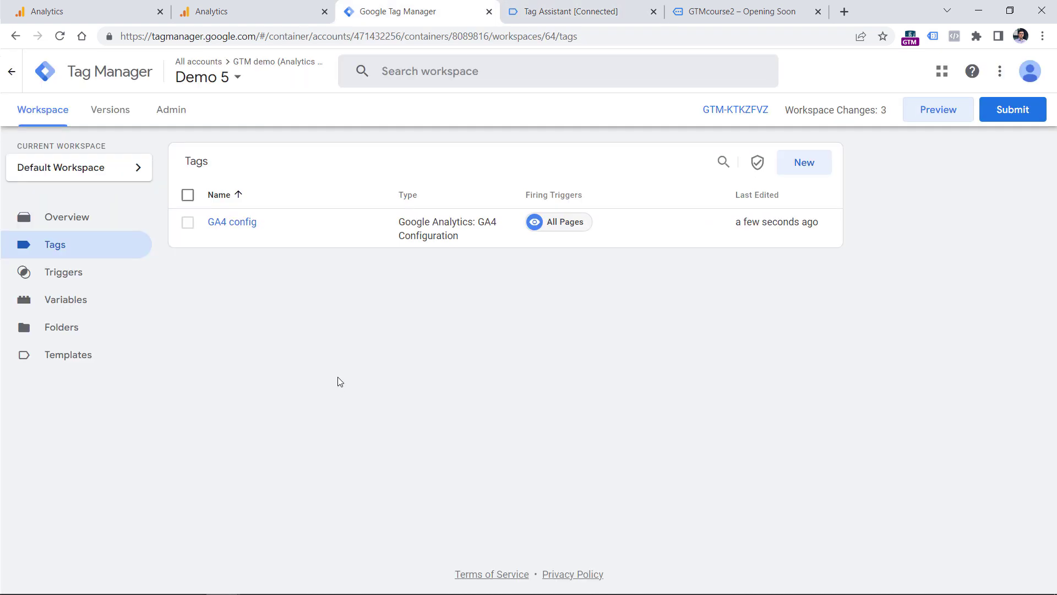
Create a GA4 Event tag linked to the GA4 config configuration tag.
{"action": "left_click", "coordinate": [802, 168]}
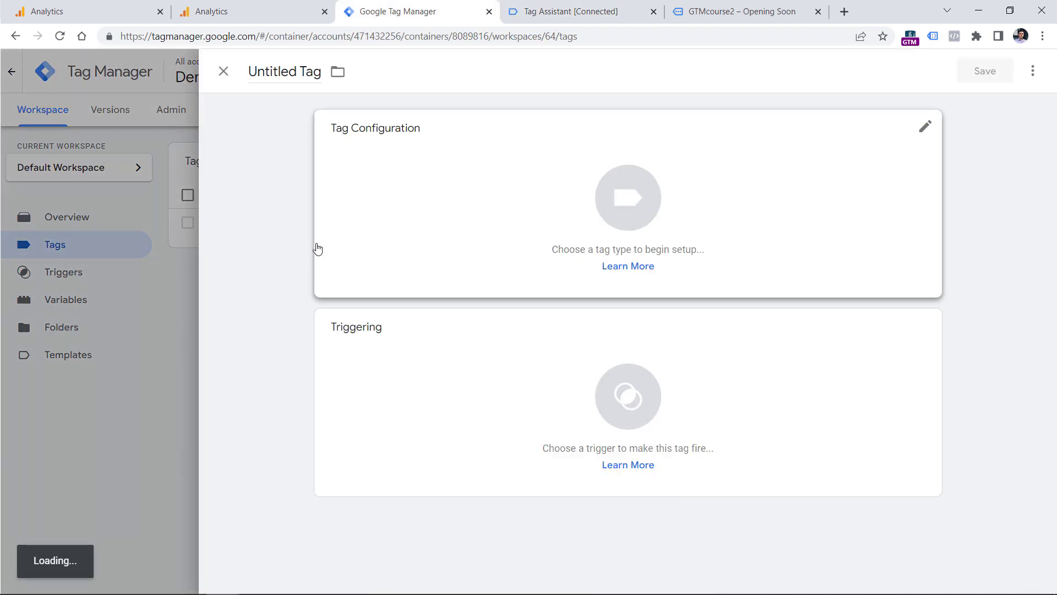
{"action": "left_click", "coordinate": [378, 202]}
{"action": "left_click", "coordinate": [859, 266]}
{"action": "left_click", "coordinate": [393, 273]}
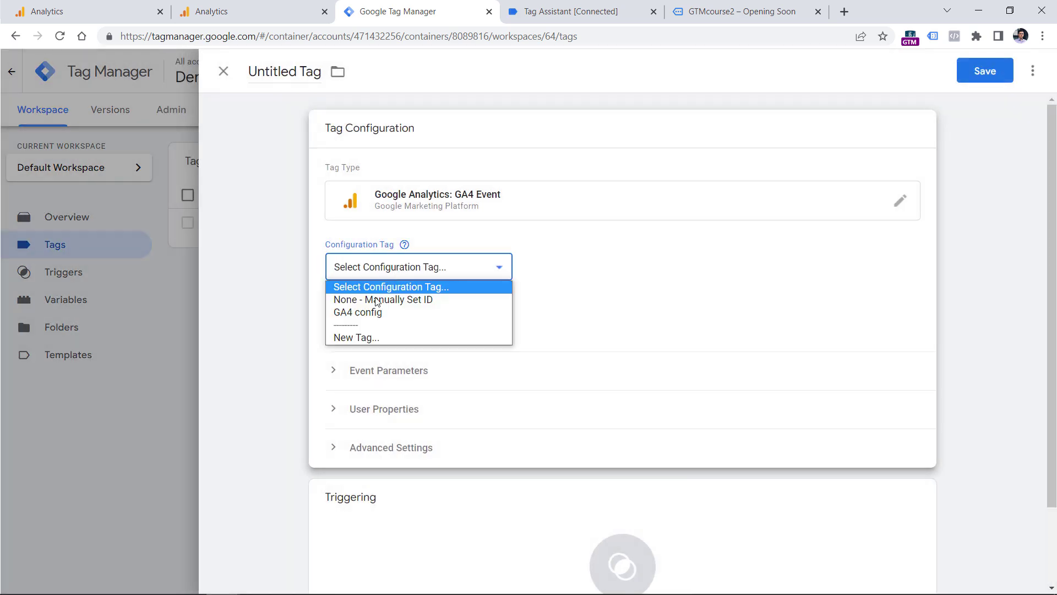
{"action": "left_click", "coordinate": [376, 313]}
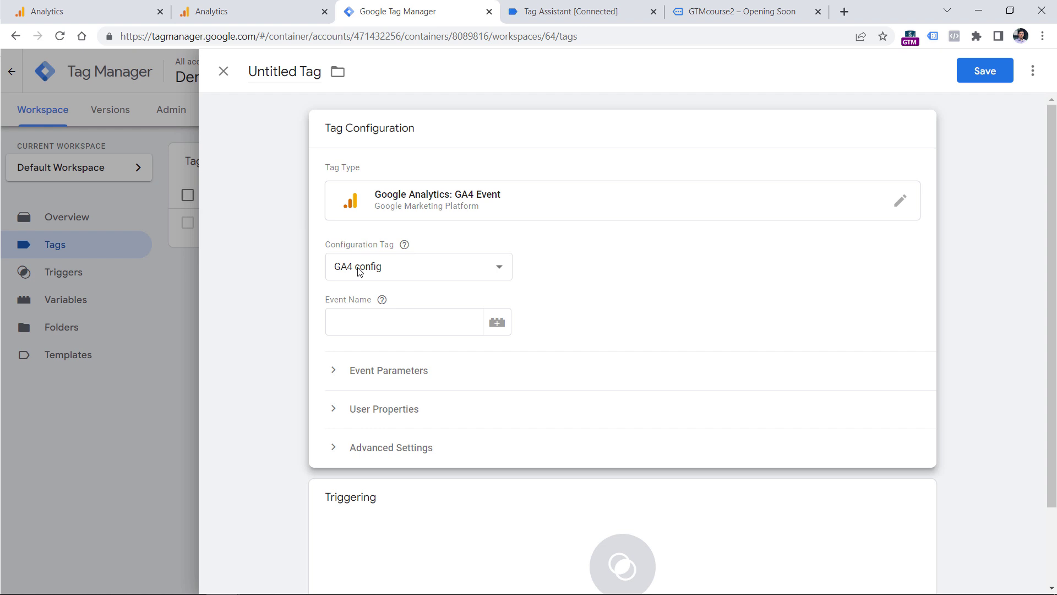
{"action": "left_click", "coordinate": [412, 320]}
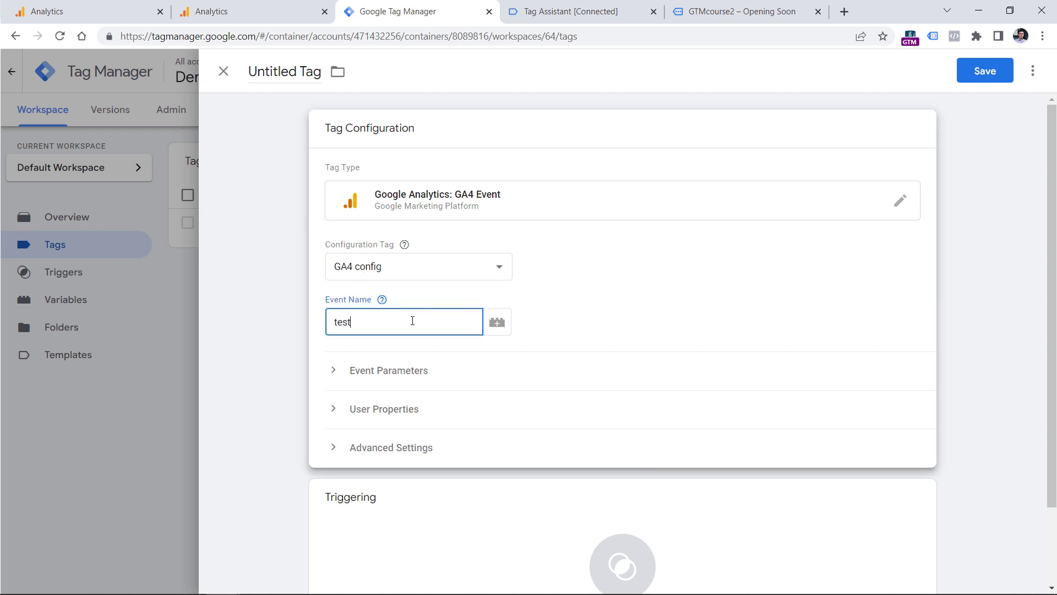
{"action": "scroll", "coordinate": [406, 338], "scroll_direction": "down", "scroll_amount": 1}
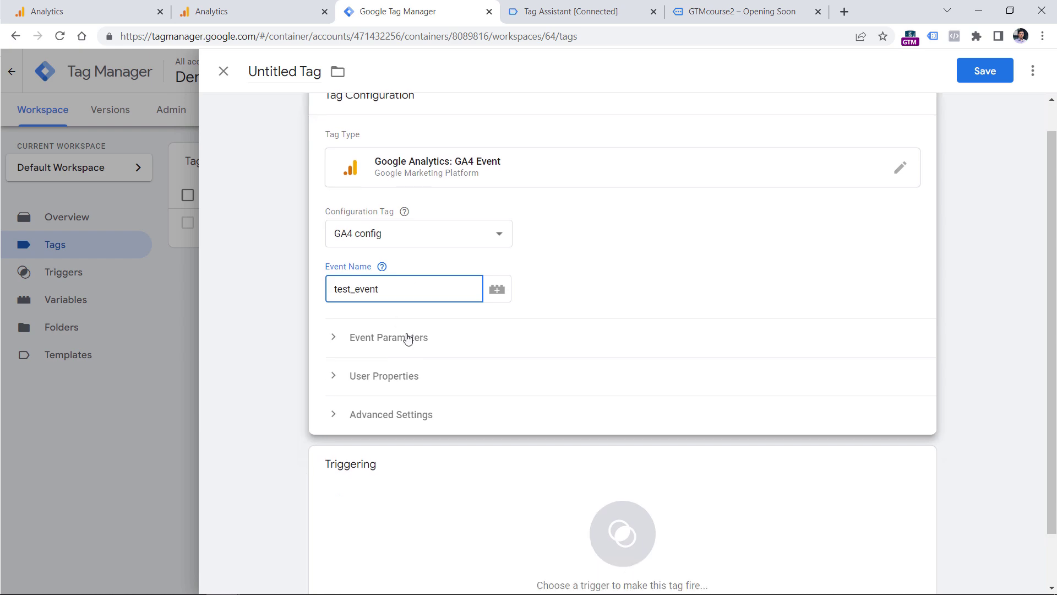
Add a new 'Window loaded' trigger, name the tag 'GA4 event - test_event' and save it.
{"action": "left_click", "coordinate": [432, 450]}
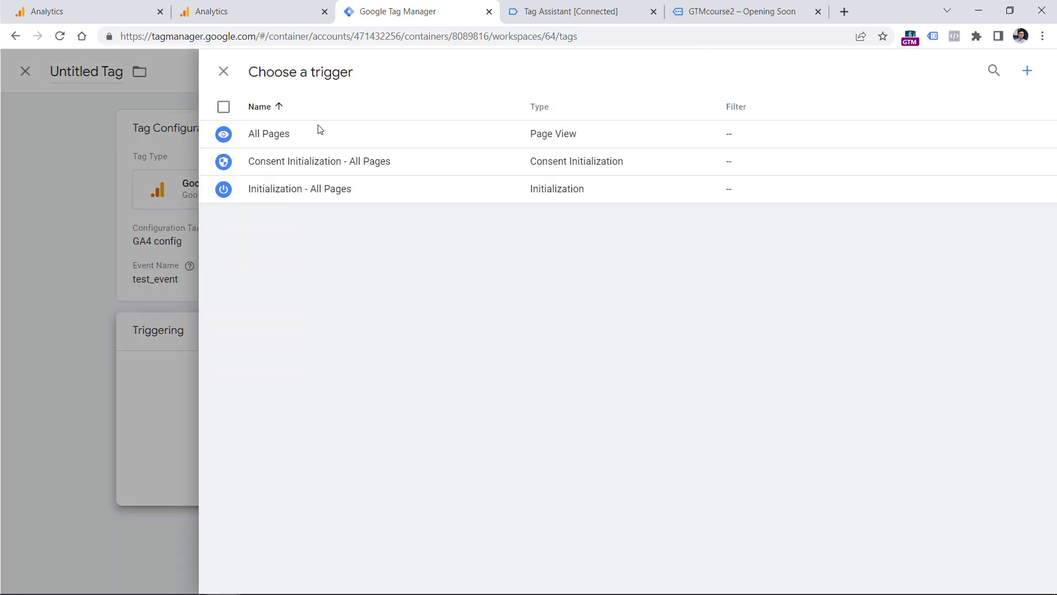
{"action": "left_click", "coordinate": [1027, 71]}
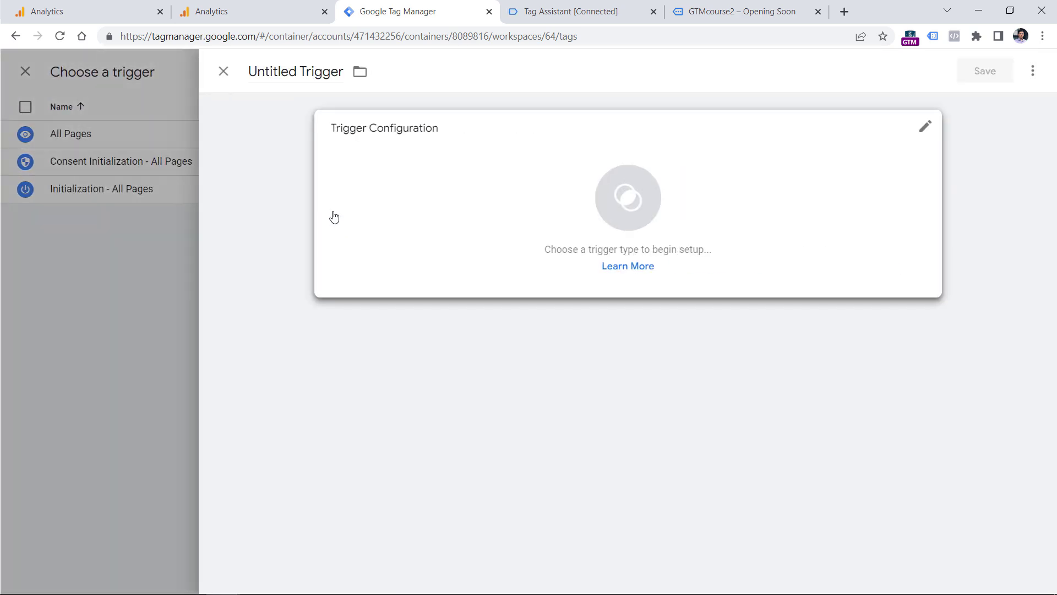
{"action": "left_click", "coordinate": [332, 216]}
{"action": "left_click", "coordinate": [732, 317]}
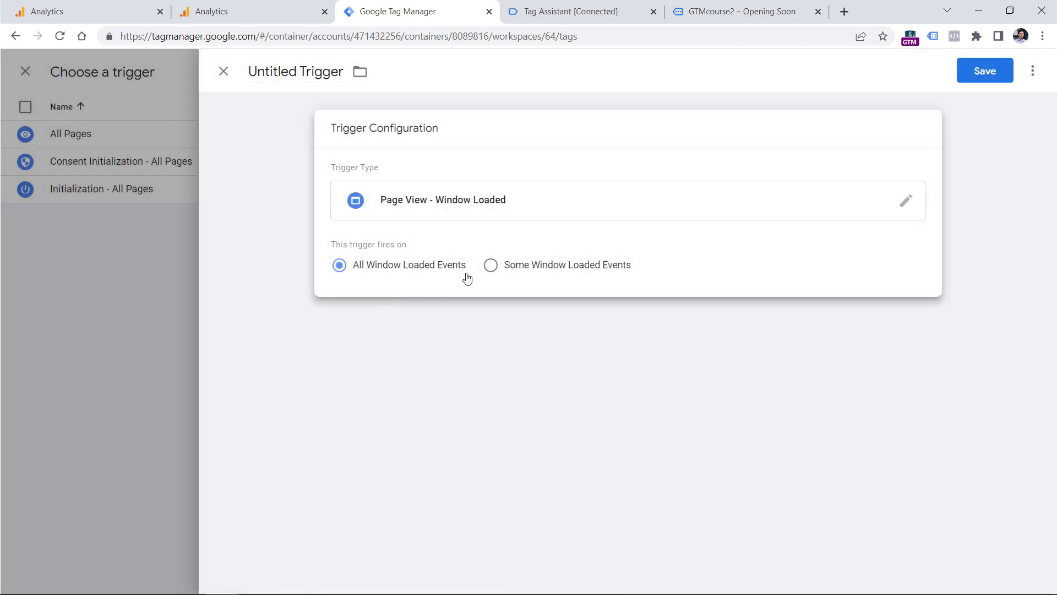
{"action": "left_click", "coordinate": [276, 72]}
{"action": "type", "text": "Window loaded"}
{"action": "key", "text": "Return"}
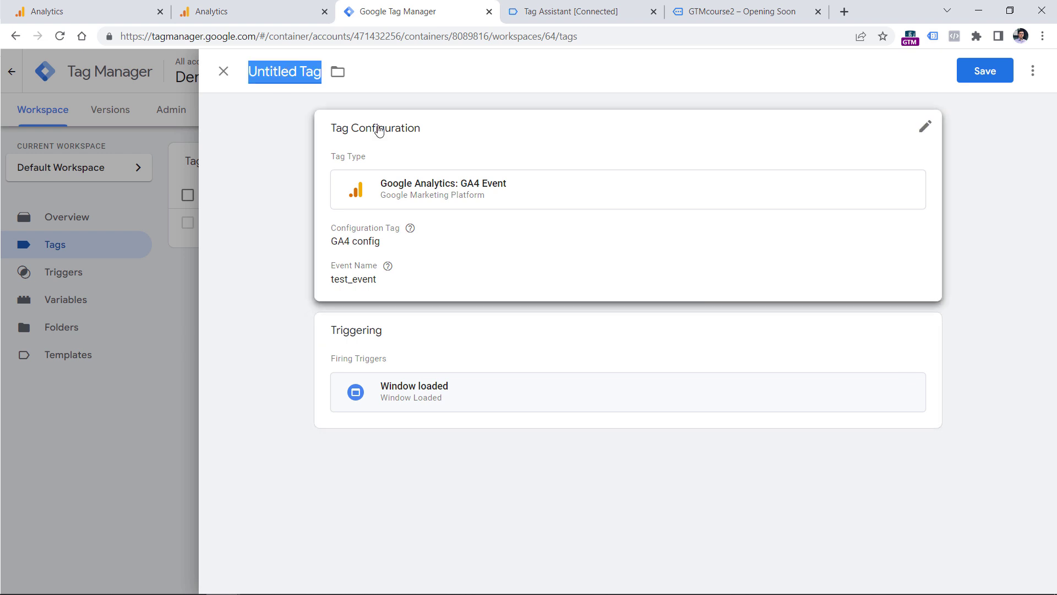
{"action": "type", "text": "GA4 event - te"}
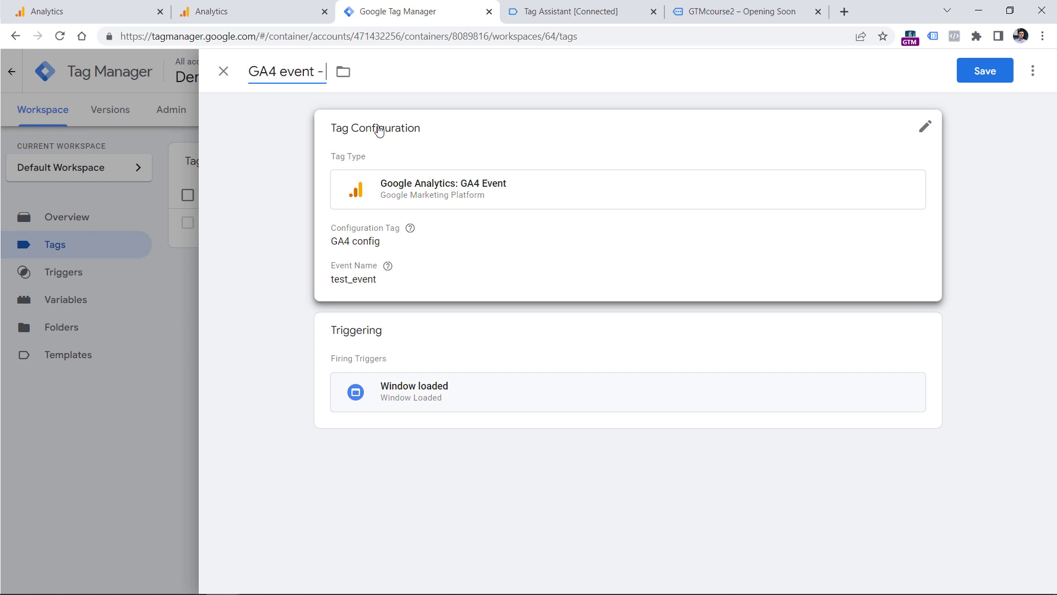
{"action": "type", "text": "st_event"}
{"action": "left_click", "coordinate": [985, 70]}
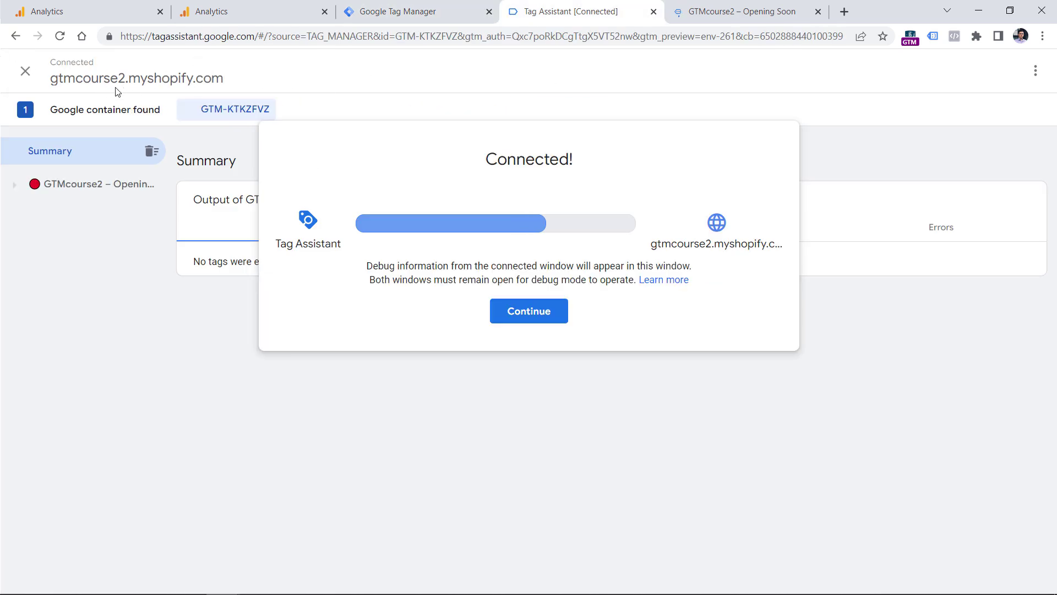
Confirm GA4 config fired at Container Loaded with measurement ID G-YDNKTGJ044.
{"action": "left_click", "coordinate": [529, 311]}
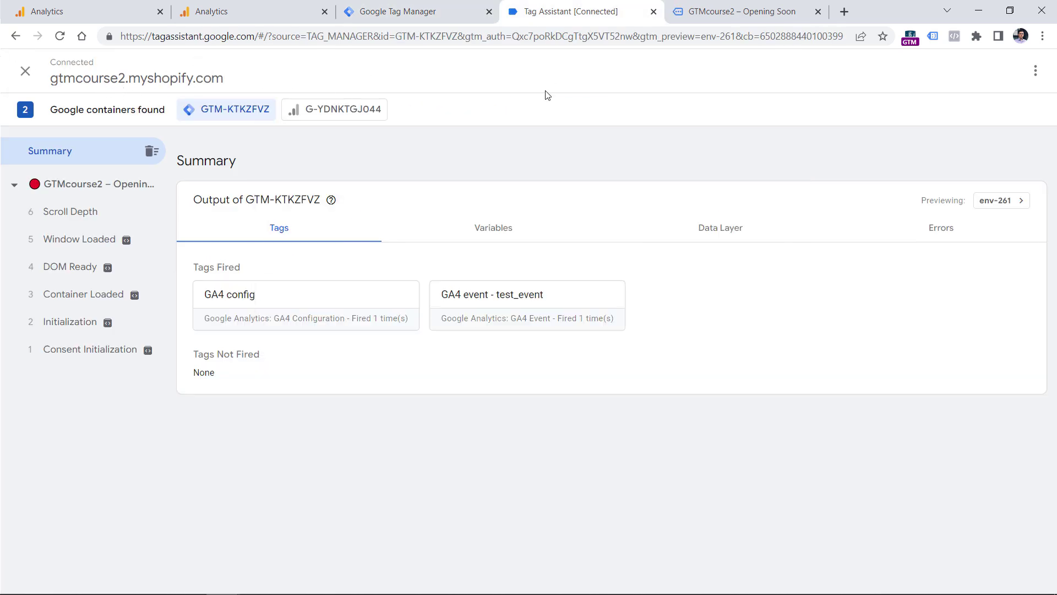
{"action": "left_click", "coordinate": [84, 296]}
{"action": "left_click", "coordinate": [302, 378]}
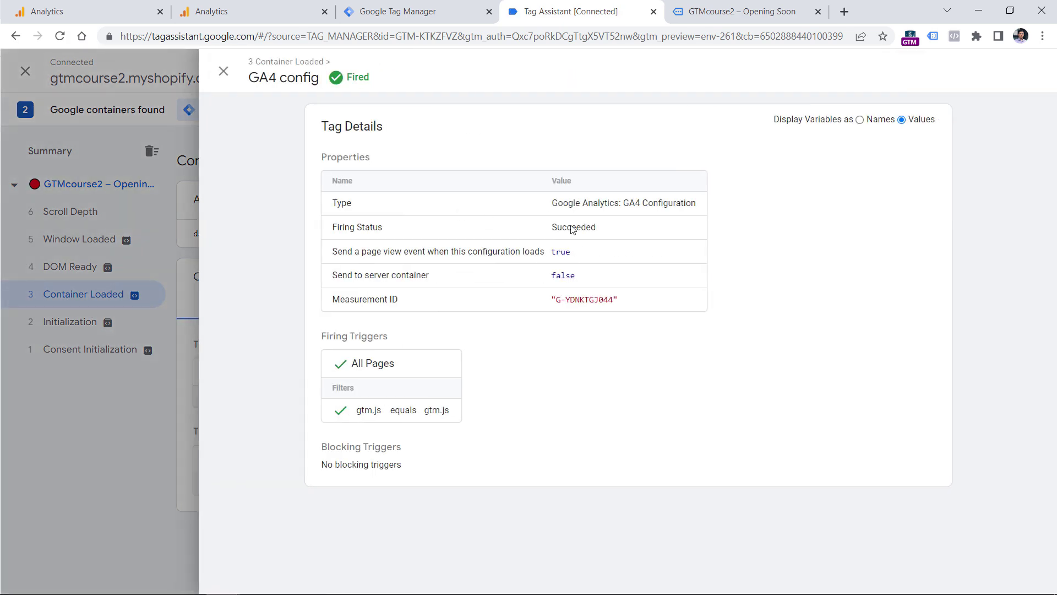
{"action": "left_click_drag", "start_coordinate": [557, 300], "coordinate": [614, 297]}
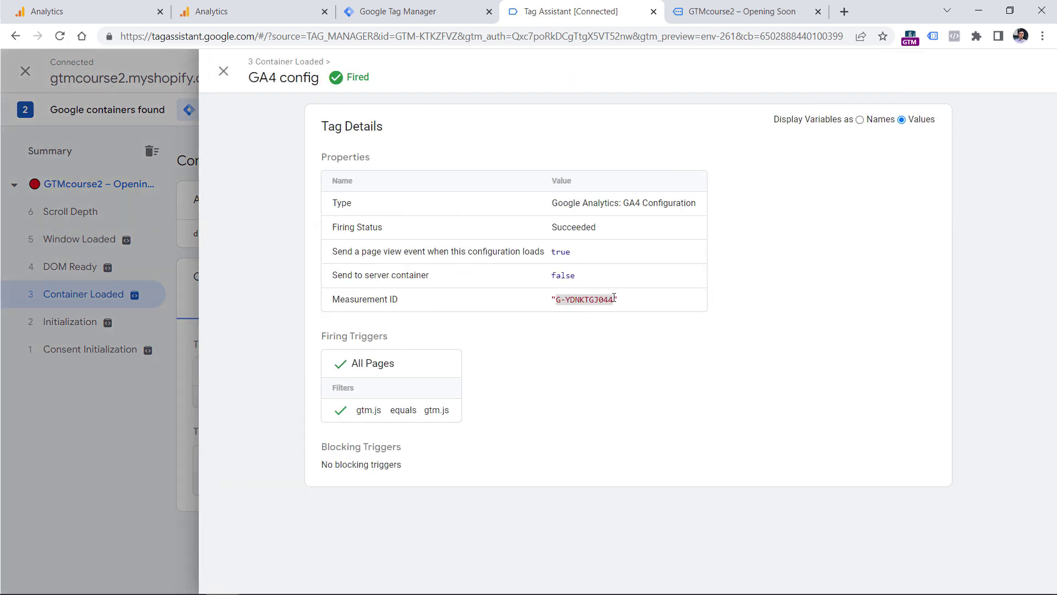
{"action": "left_click", "coordinate": [67, 285]}
Confirm 'GA4 event - test_event' fired at Window Loaded with the same measurement ID.
{"action": "left_click", "coordinate": [88, 239]}
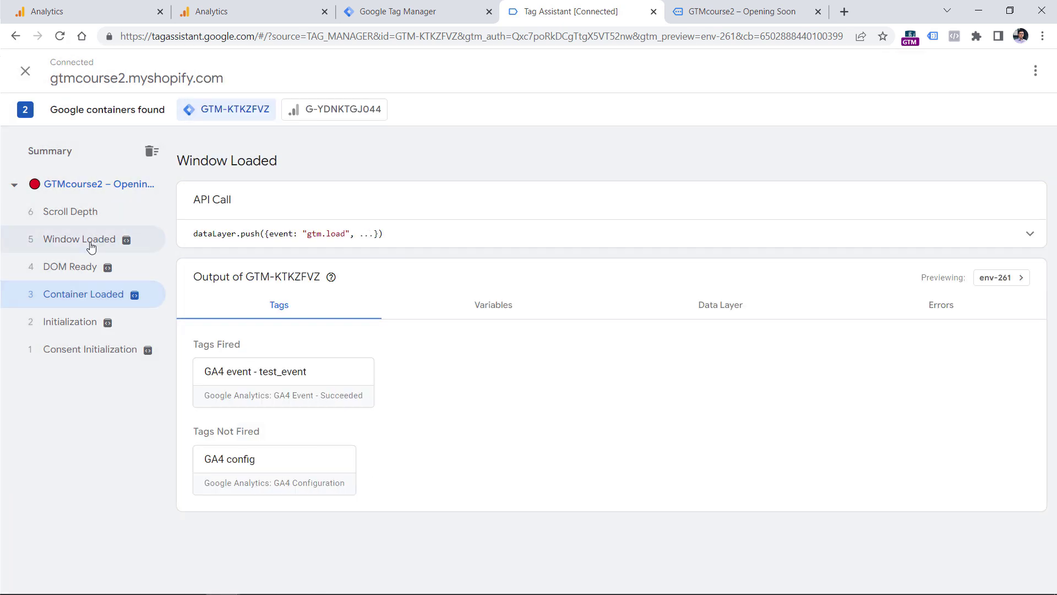
{"action": "left_click", "coordinate": [297, 376]}
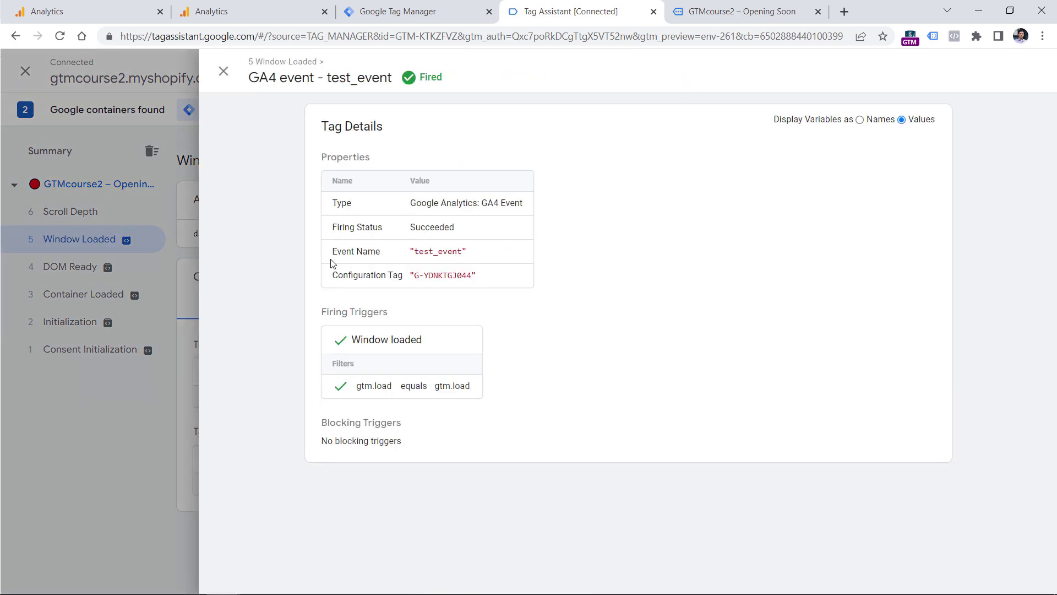
{"action": "left_click_drag", "start_coordinate": [414, 275], "coordinate": [468, 277]}
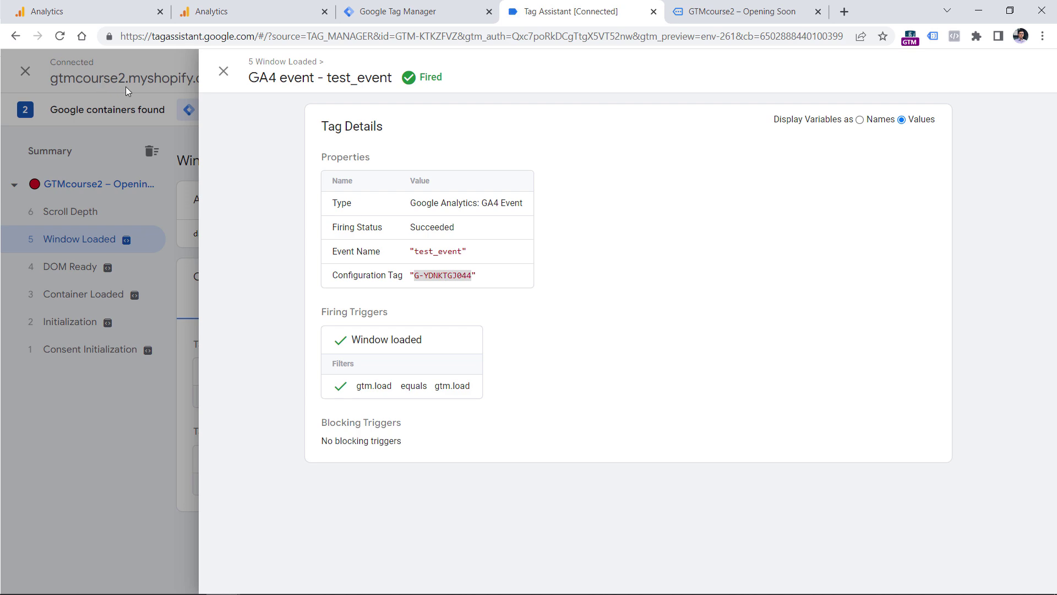
{"action": "left_click", "coordinate": [211, 11]}
{"action": "left_click", "coordinate": [175, 72]}
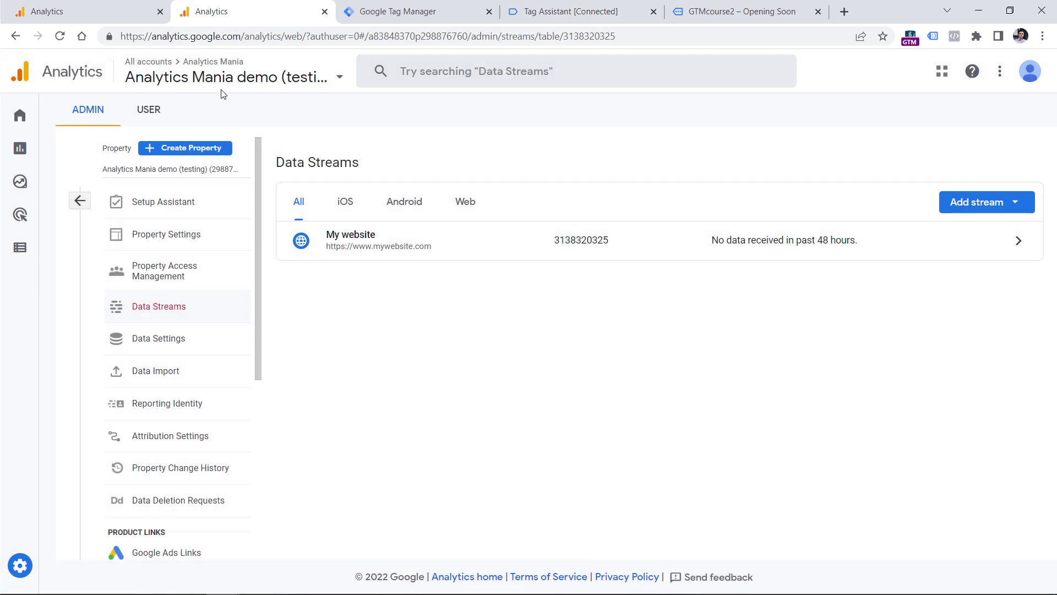
Open DebugView for the testing Google Analytics property.
{"action": "mouse_move", "coordinate": [35, 132]}
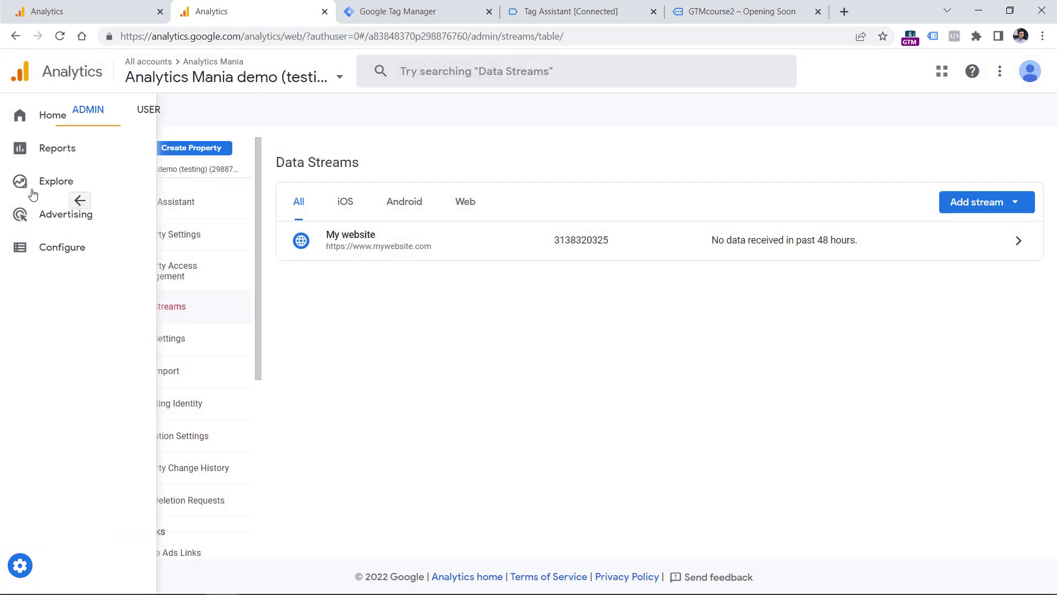
{"action": "left_click", "coordinate": [17, 249]}
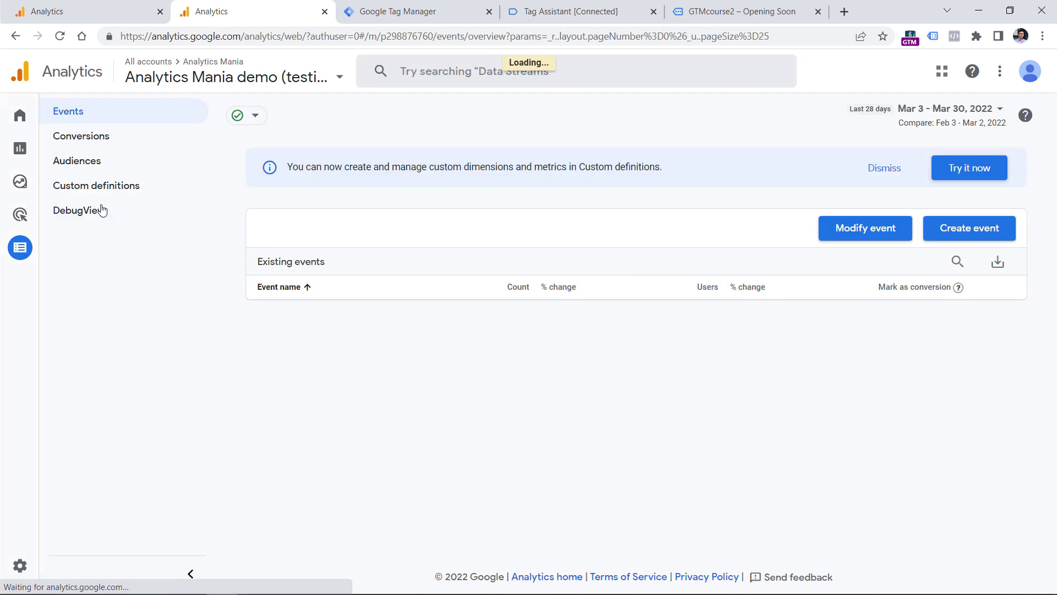
{"action": "left_click", "coordinate": [102, 210]}
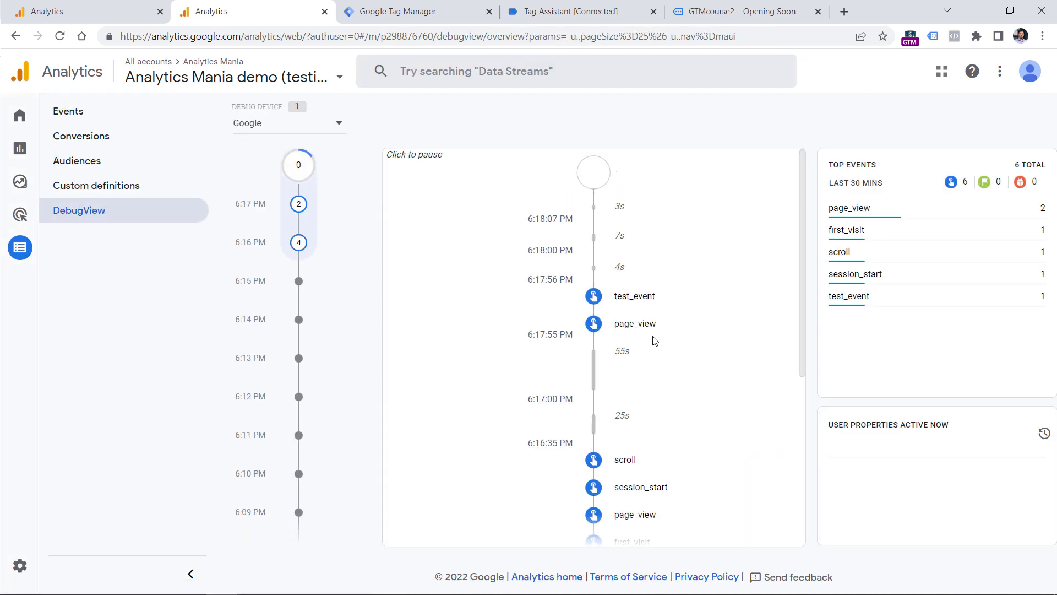
Confirm test_event and first_visit page_location show gtmcourse2.myshopify.com, then switch to the live property's tab.
{"action": "left_click", "coordinate": [641, 301]}
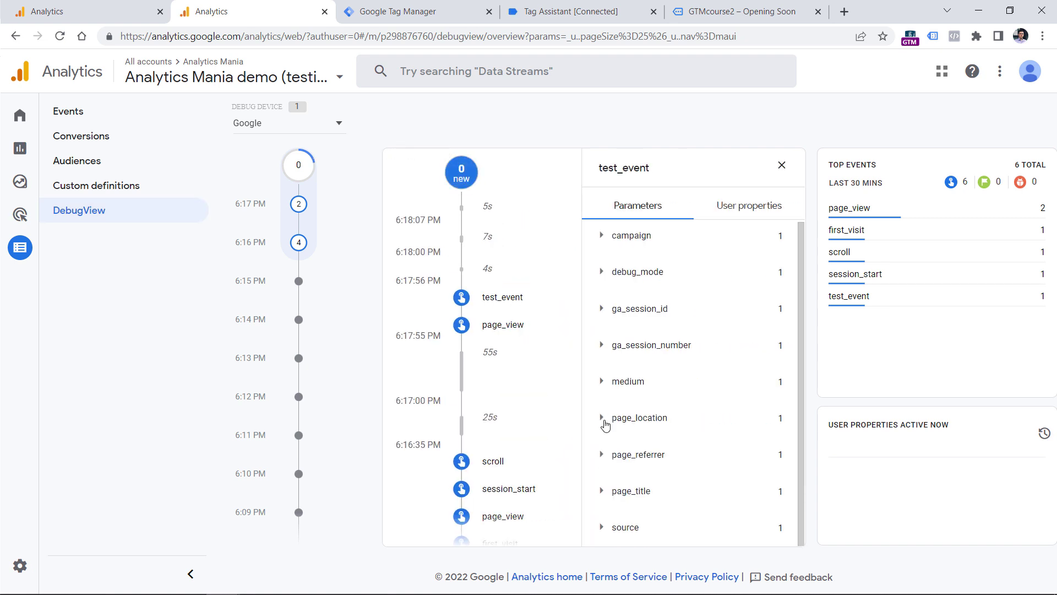
{"action": "left_click", "coordinate": [605, 424]}
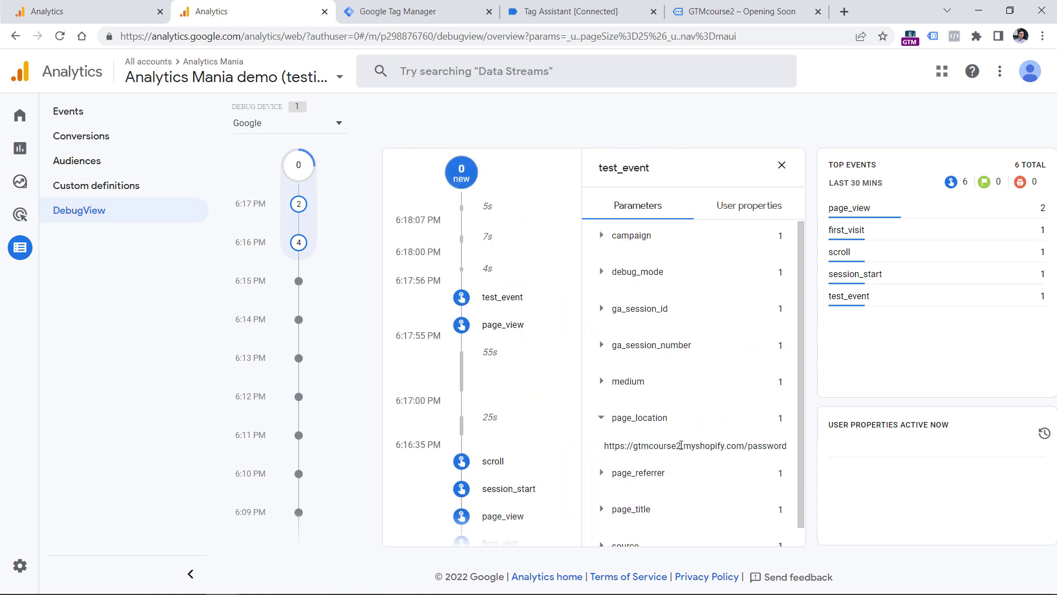
{"action": "scroll", "coordinate": [496, 330], "scroll_direction": "down", "scroll_amount": 5}
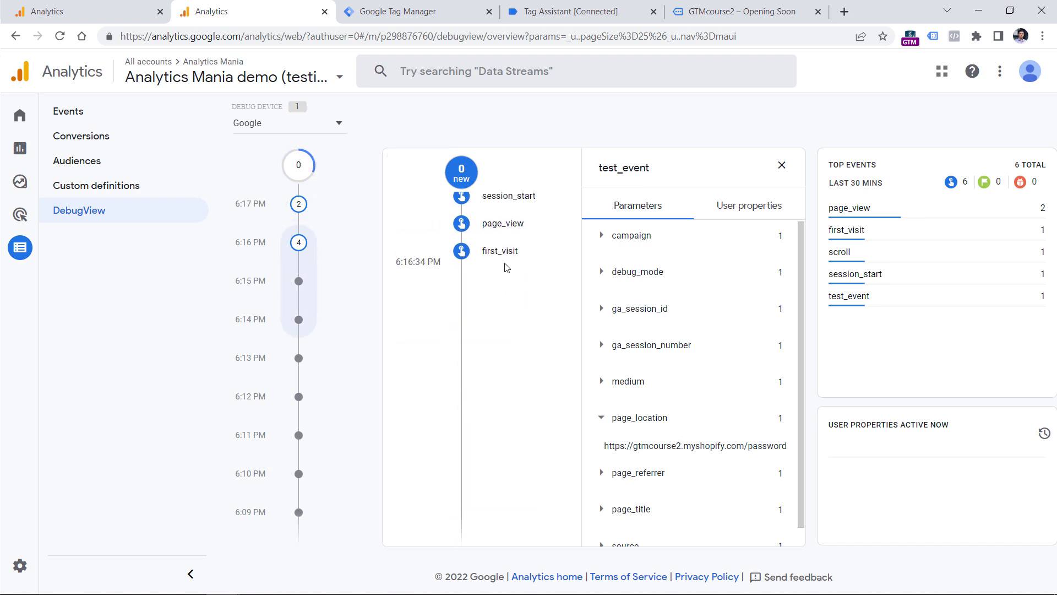
{"action": "left_click", "coordinate": [500, 251]}
{"action": "left_click", "coordinate": [624, 310]}
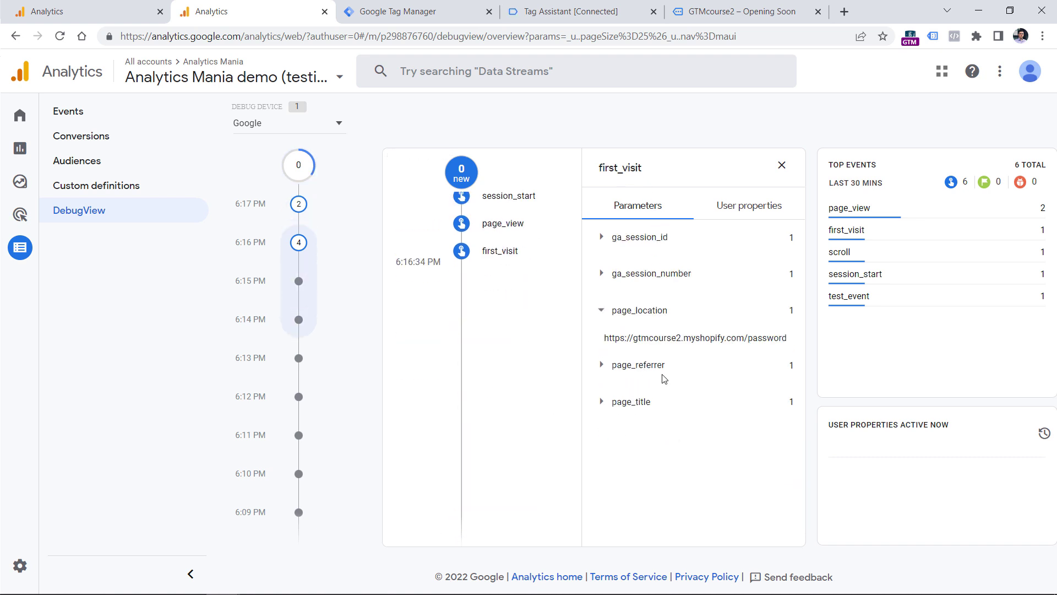
{"action": "left_click", "coordinate": [86, 6]}
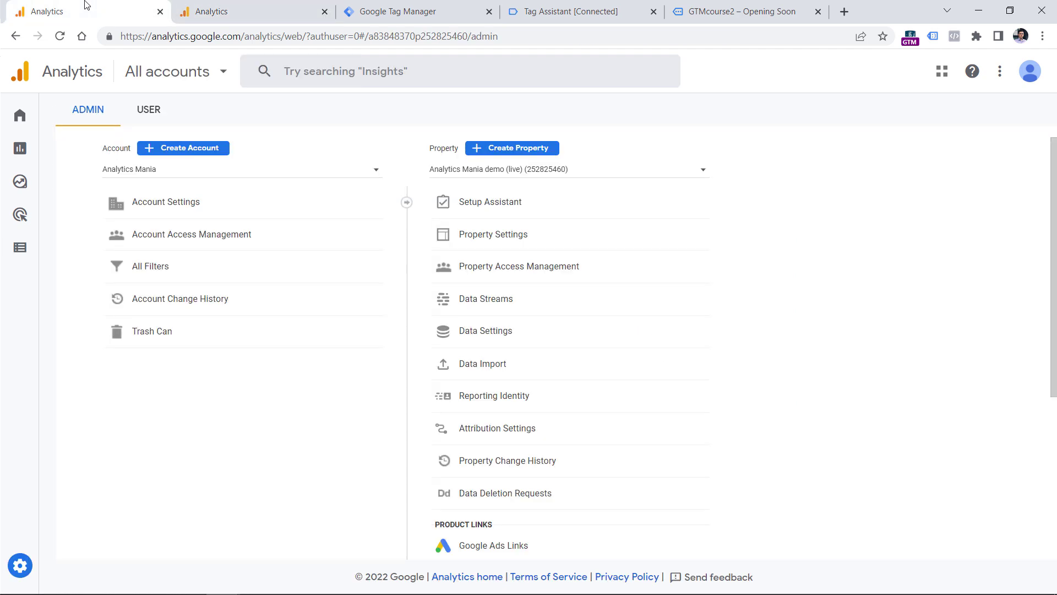
Verify the live property's session_start page_location shows gtmcourse.myshopify.com, then close that tab.
{"action": "left_click", "coordinate": [21, 259]}
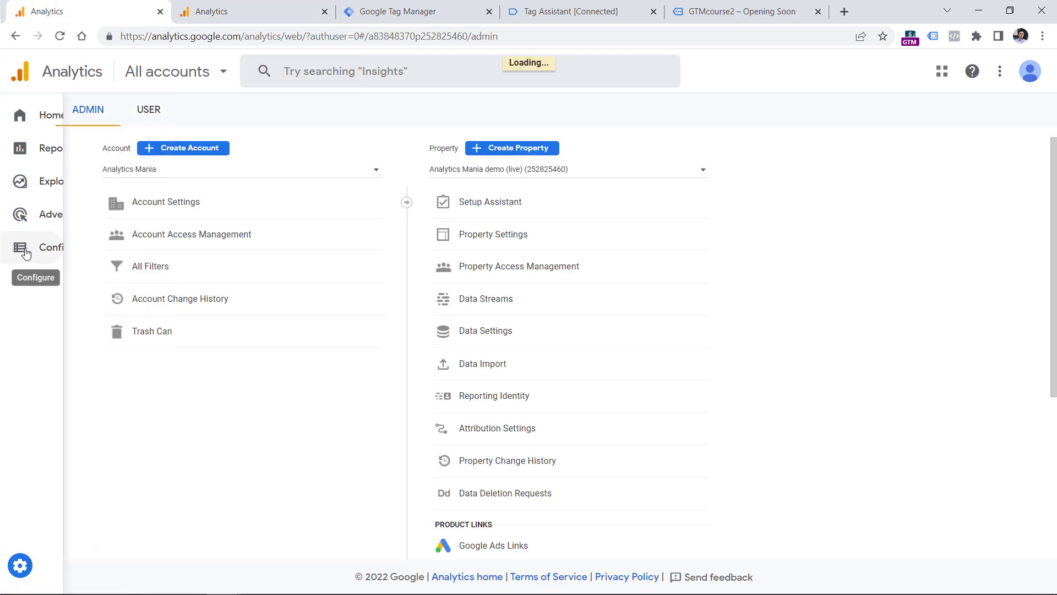
{"action": "scroll", "coordinate": [607, 254], "scroll_direction": "down", "scroll_amount": 4}
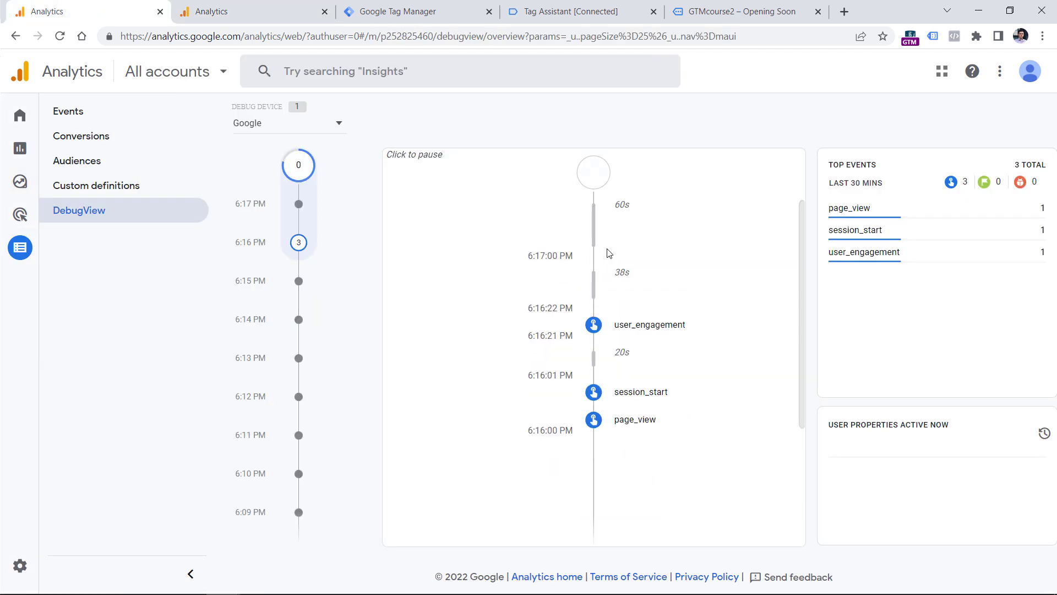
{"action": "left_click", "coordinate": [647, 256]}
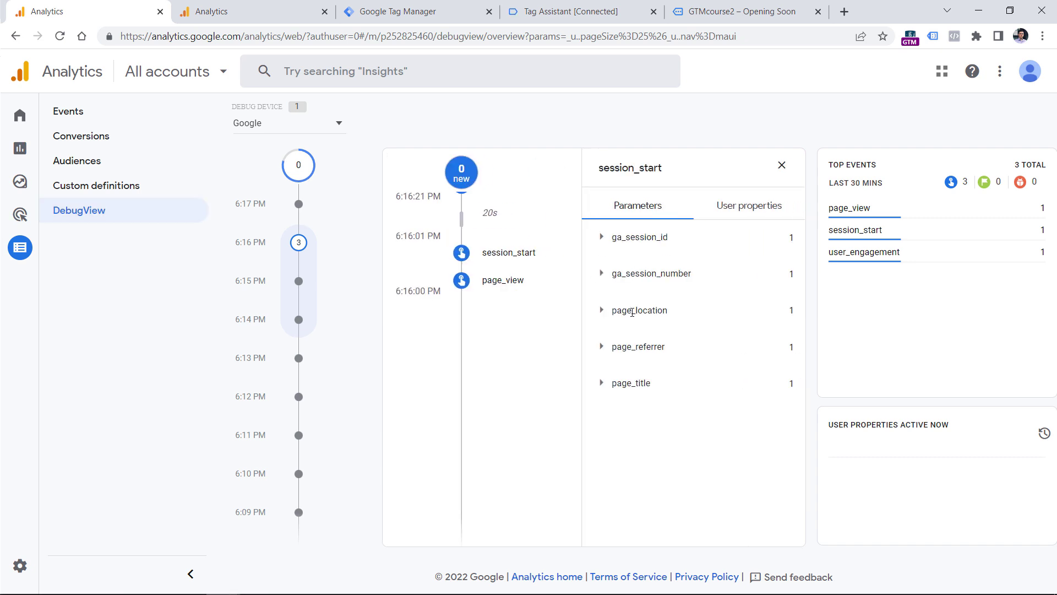
{"action": "left_click", "coordinate": [664, 310]}
{"action": "left_click_drag", "start_coordinate": [649, 341], "coordinate": [706, 342]}
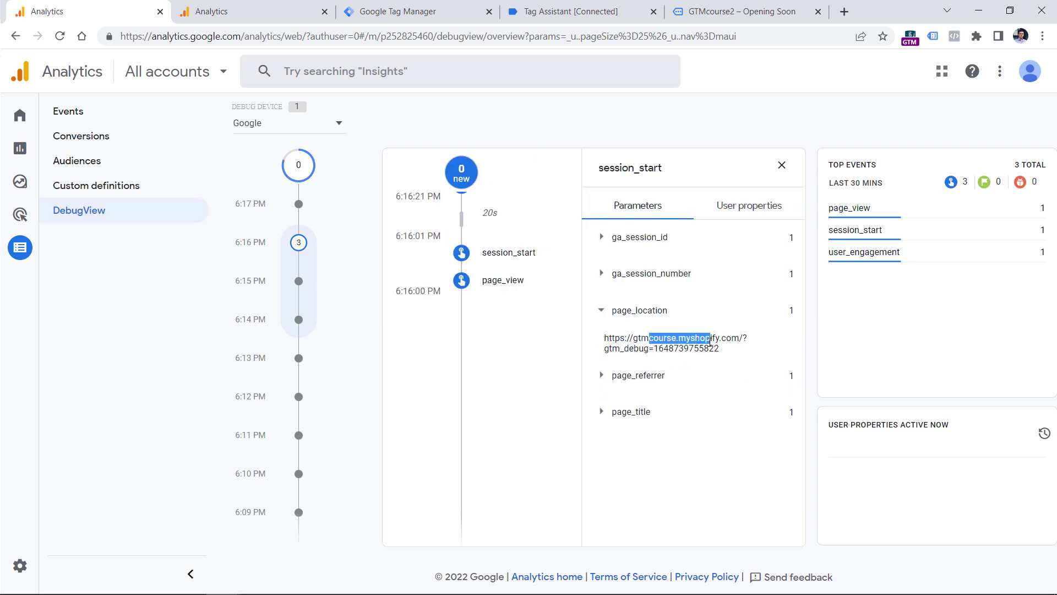
{"action": "left_click", "coordinate": [643, 329]}
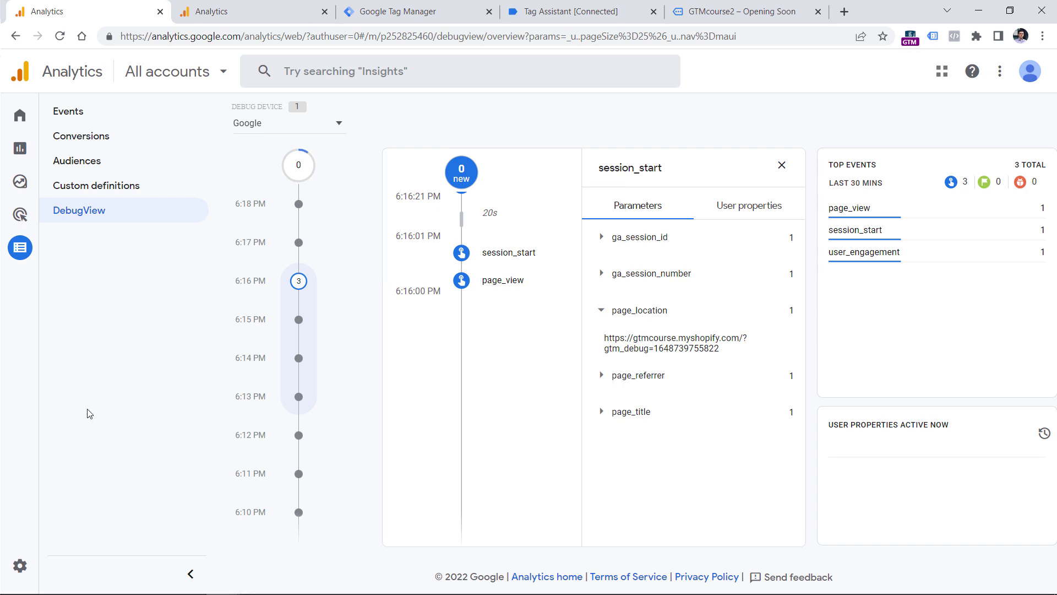
{"action": "key", "text": "ctrl+w"}
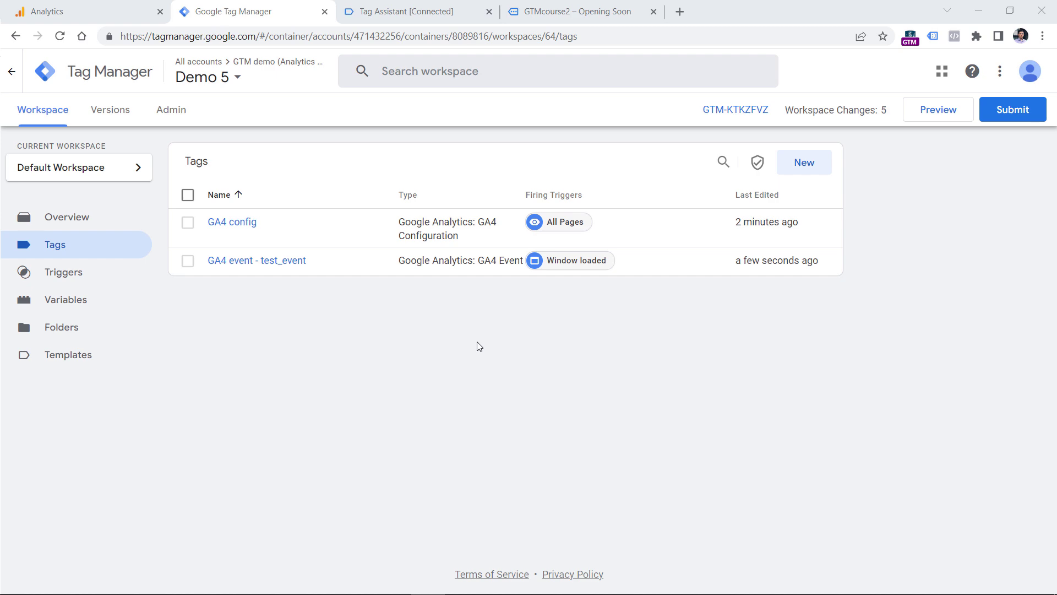
Replace the GA4 config tag's lookup-table Measurement ID with the fixed value G-1234567.
{"action": "left_click", "coordinate": [90, 299]}
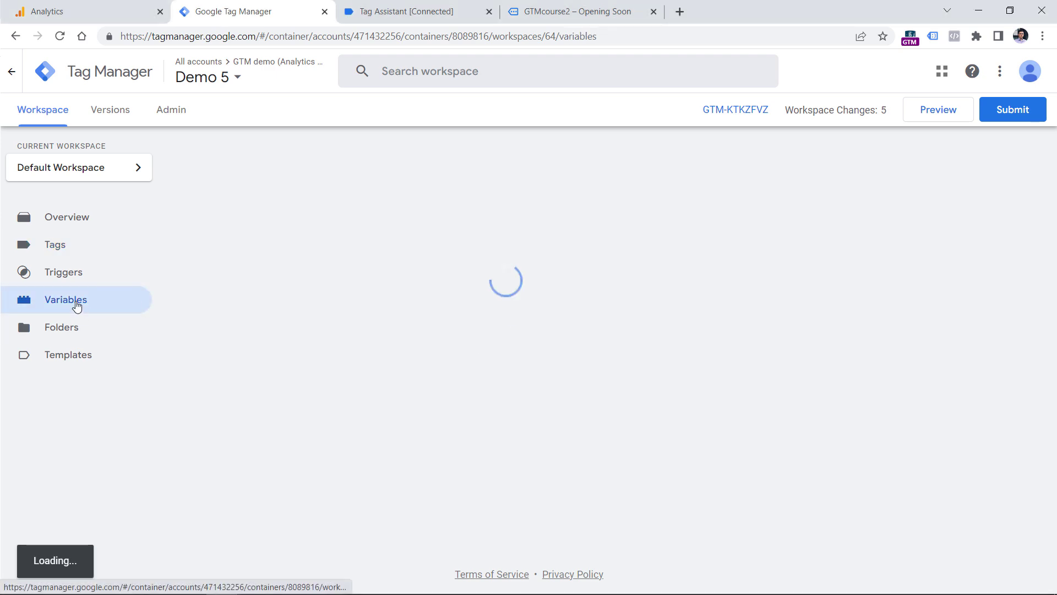
{"action": "scroll", "coordinate": [241, 385], "scroll_direction": "up", "scroll_amount": 3}
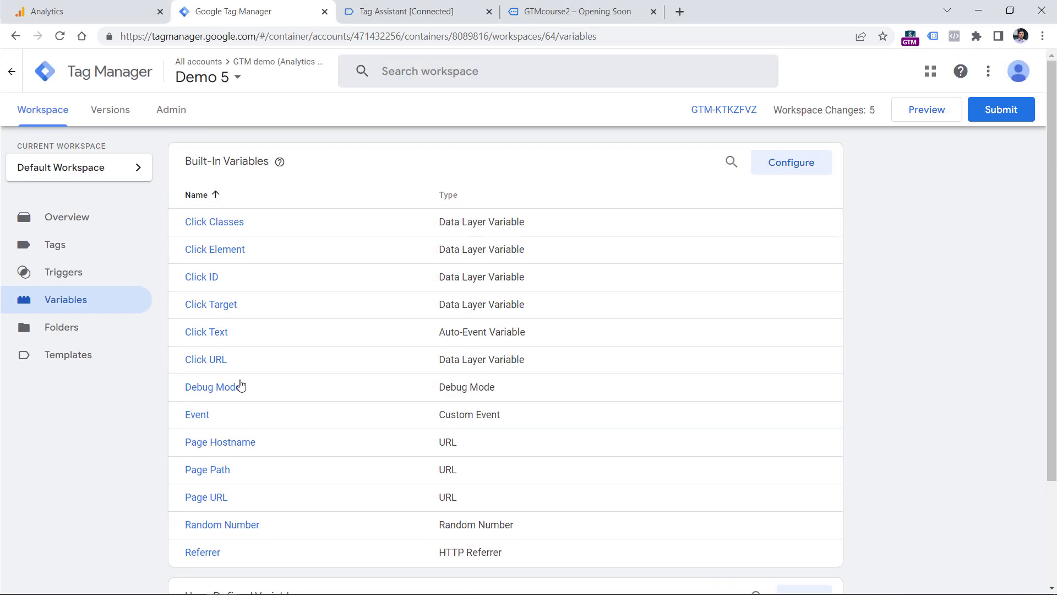
{"action": "left_click", "coordinate": [70, 247]}
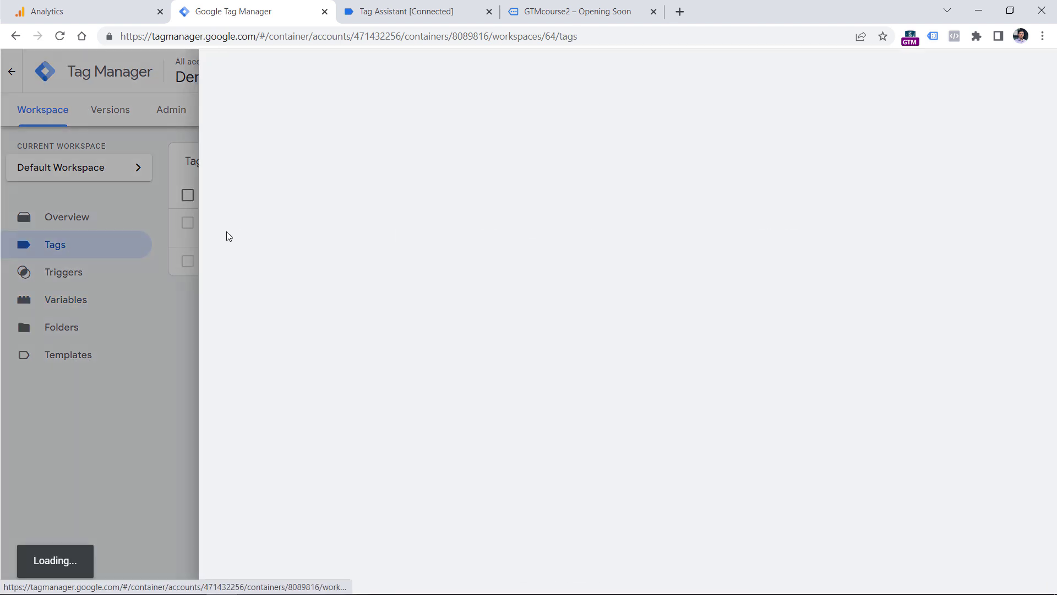
{"action": "left_click", "coordinate": [503, 292]}
{"action": "triple_click", "coordinate": [433, 315]}
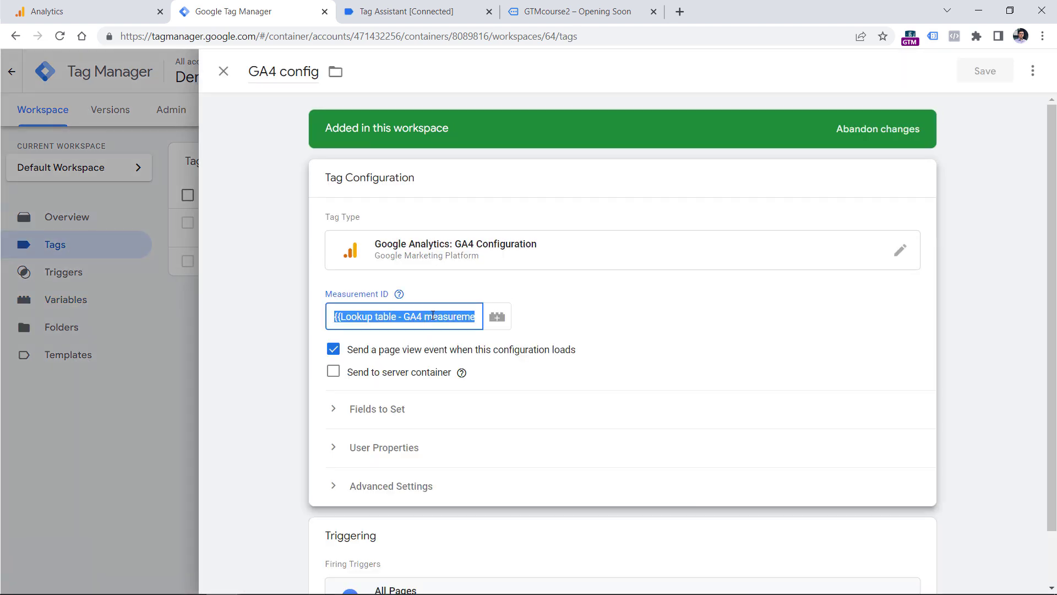
{"action": "type", "text": "G-1234567"}
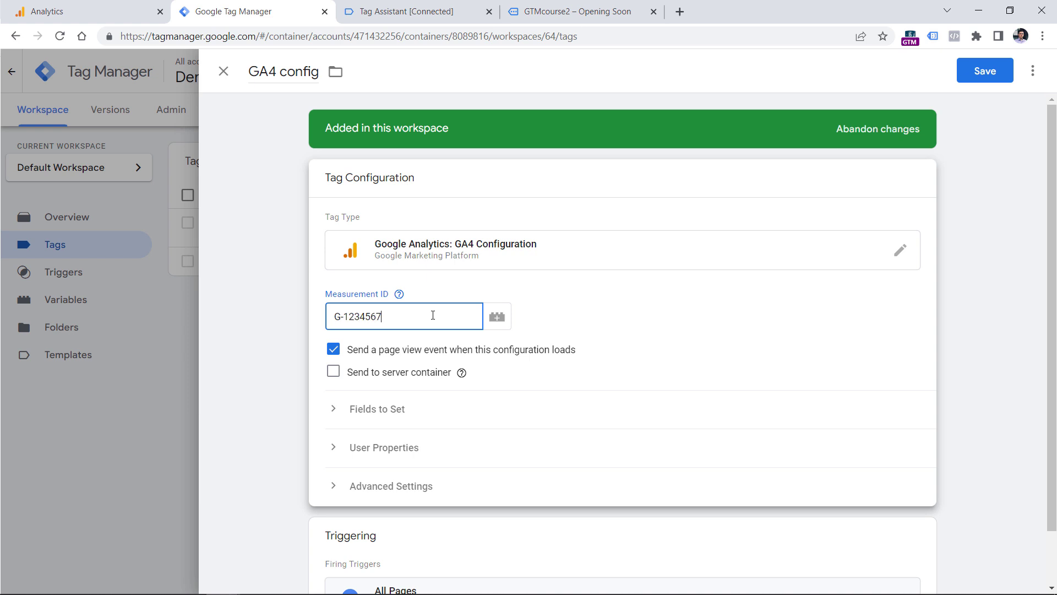